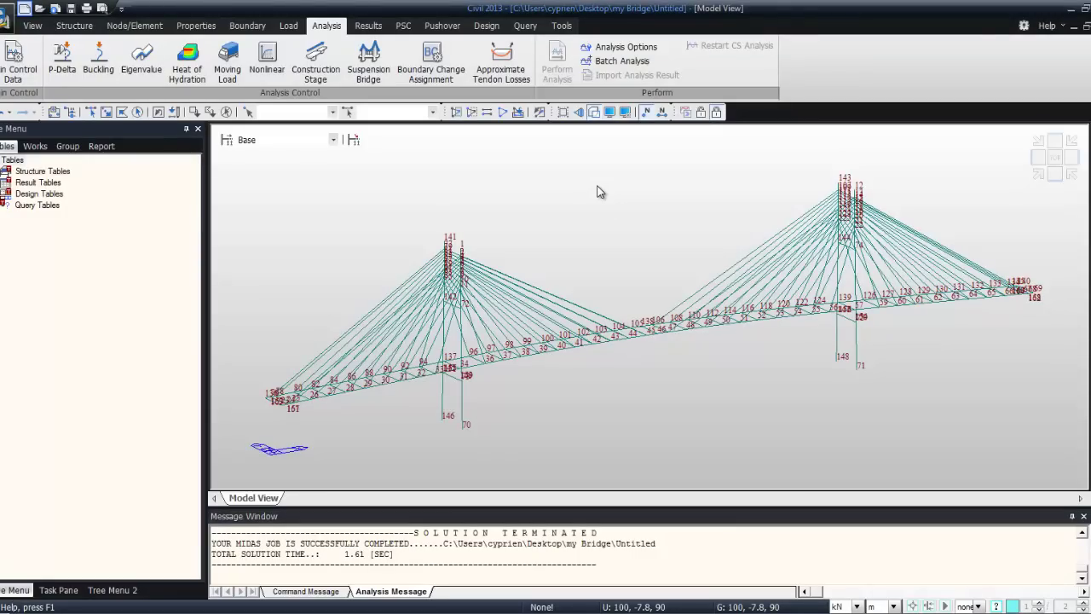
# - Create a new load combination named LCB1 in the Load Combination editor
pyautogui.click(289, 26)
pyautogui.click(325, 26)
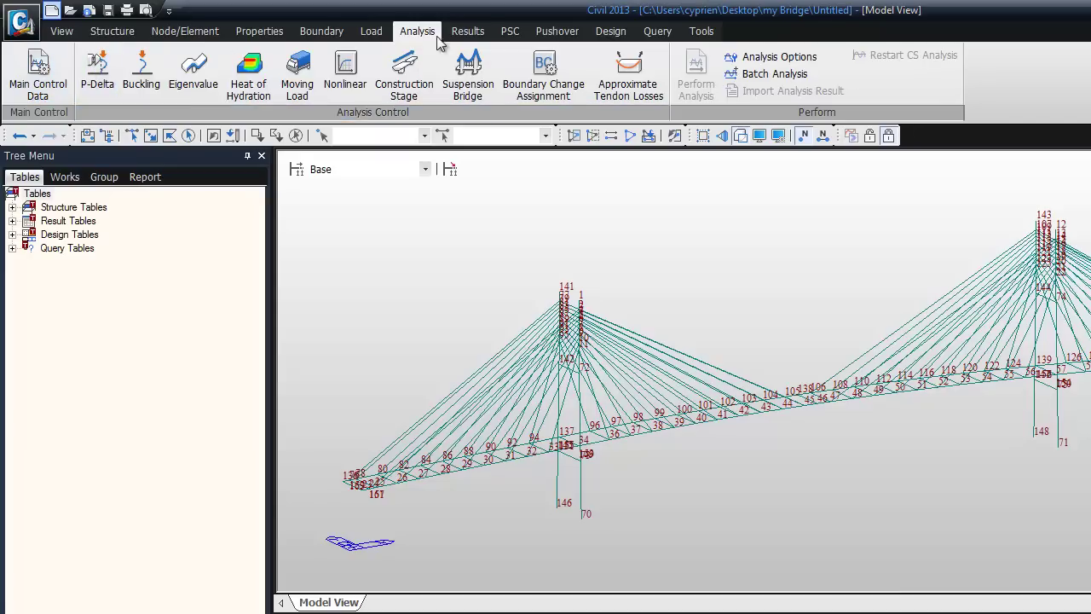
pyautogui.click(468, 30)
pyautogui.click(38, 77)
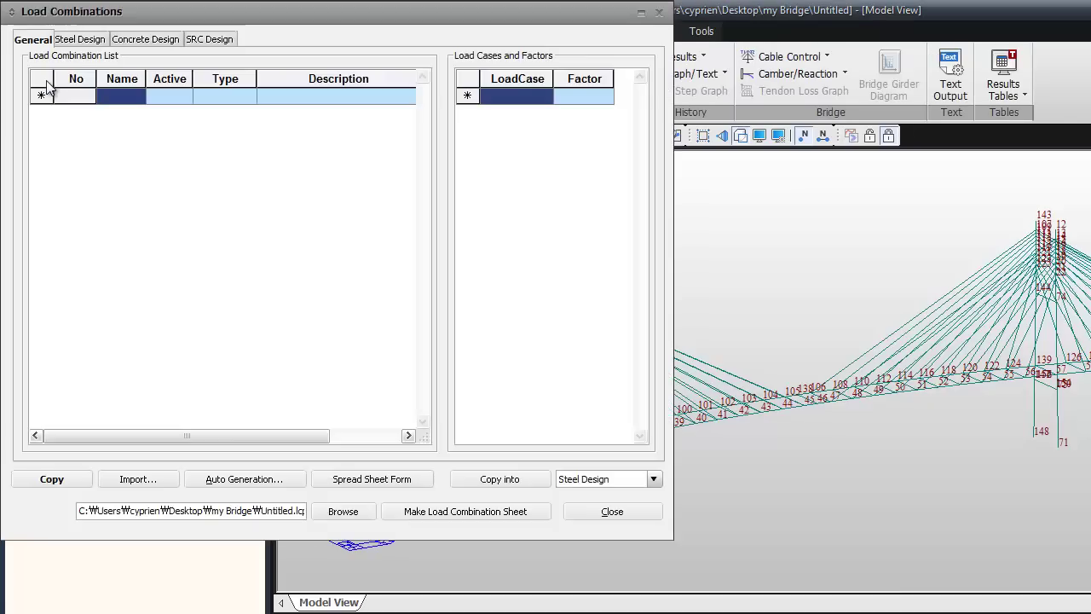
pyautogui.click(123, 98)
pyautogui.write('LCB')
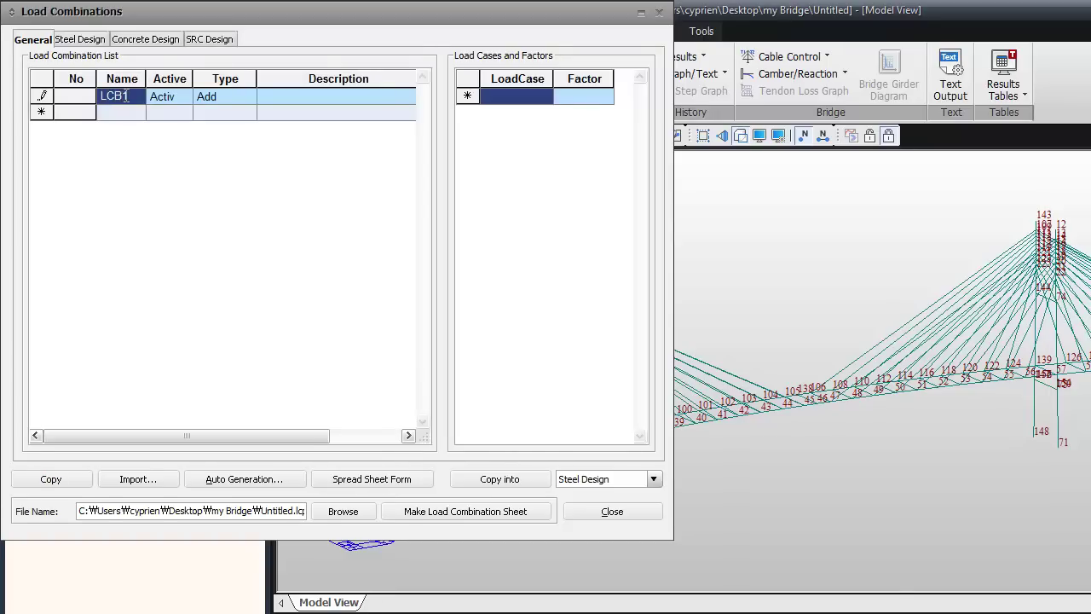
pyautogui.write('1')
# - Add Self Weight, Additional Load, Tension 1 and Tension 2 to LCB1 at factor 1.0
pyautogui.click(546, 97)
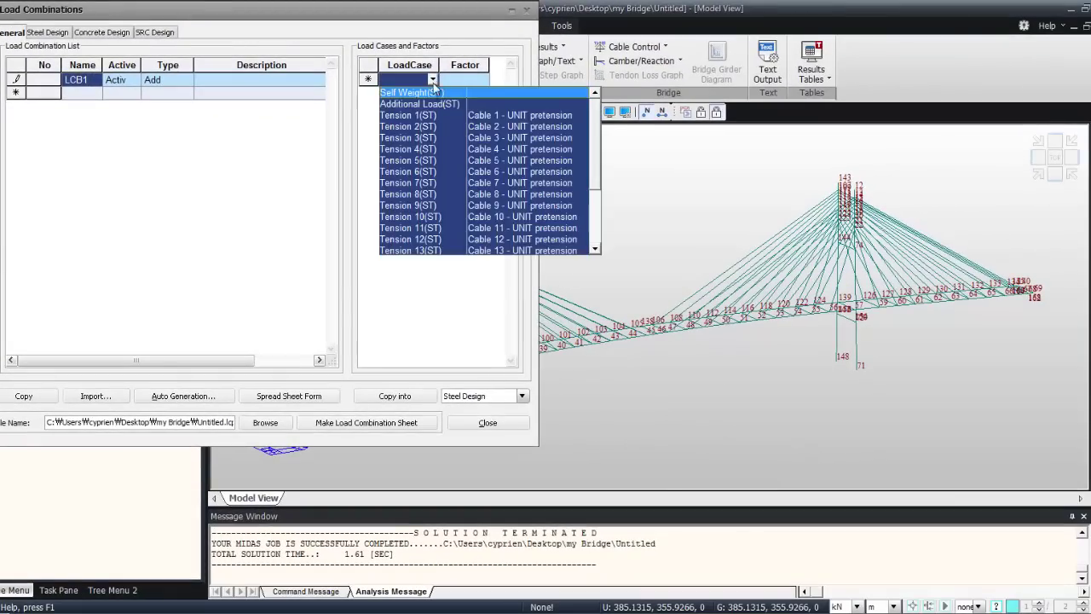
pyautogui.click(433, 91)
pyautogui.click(433, 92)
pyautogui.click(429, 117)
pyautogui.click(410, 106)
pyautogui.click(433, 106)
pyautogui.click(421, 143)
pyautogui.click(410, 119)
pyautogui.click(433, 119)
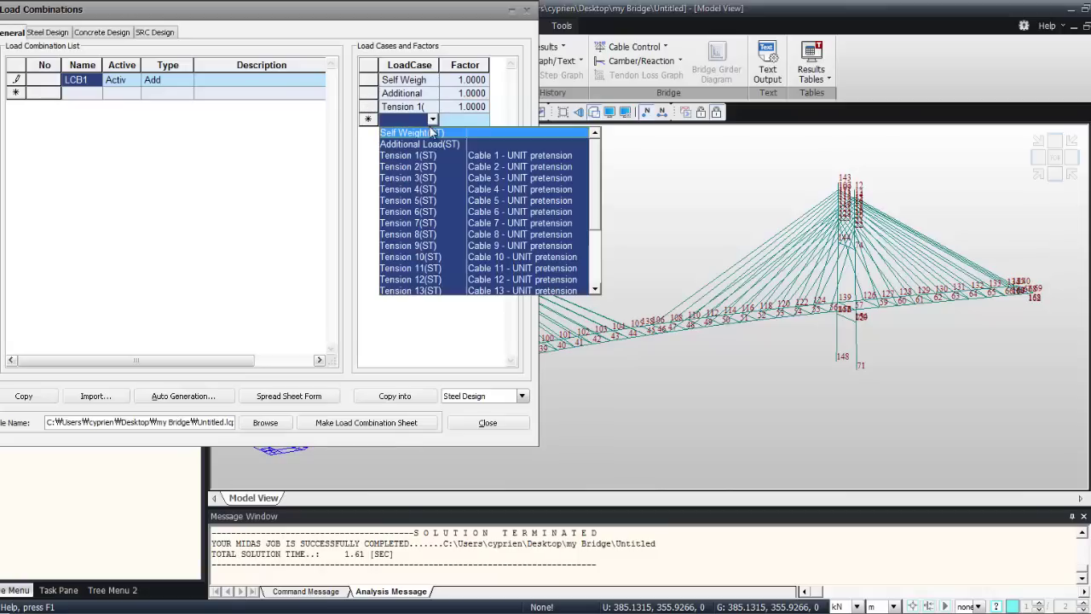
pyautogui.click(421, 173)
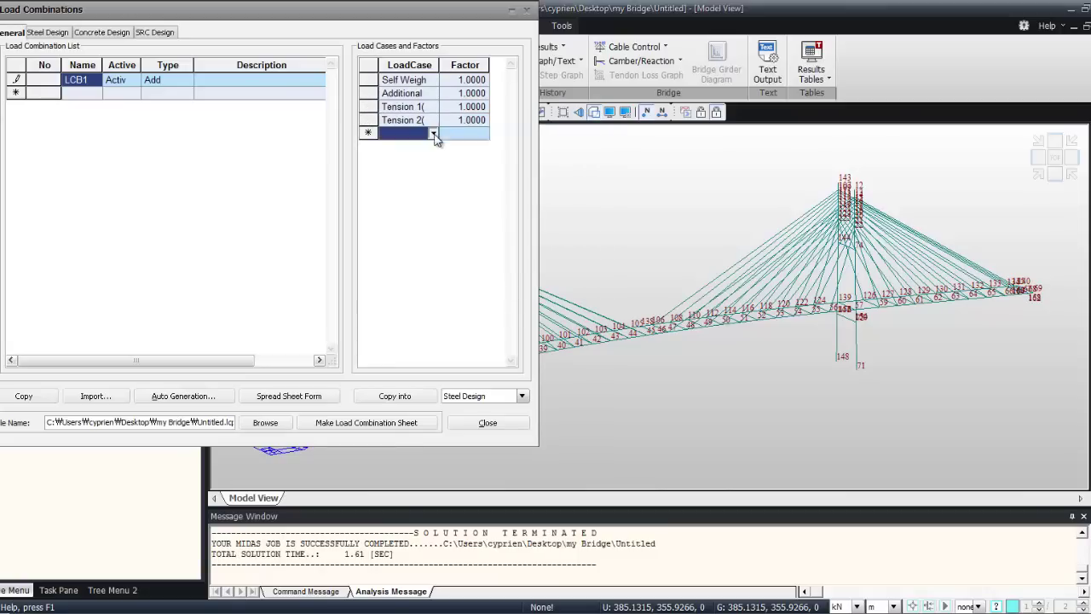
# - Add Tension 3 through Tension 7 to LCB1 at factor 1.0
pyautogui.click(433, 133)
pyautogui.click(421, 200)
pyautogui.click(433, 147)
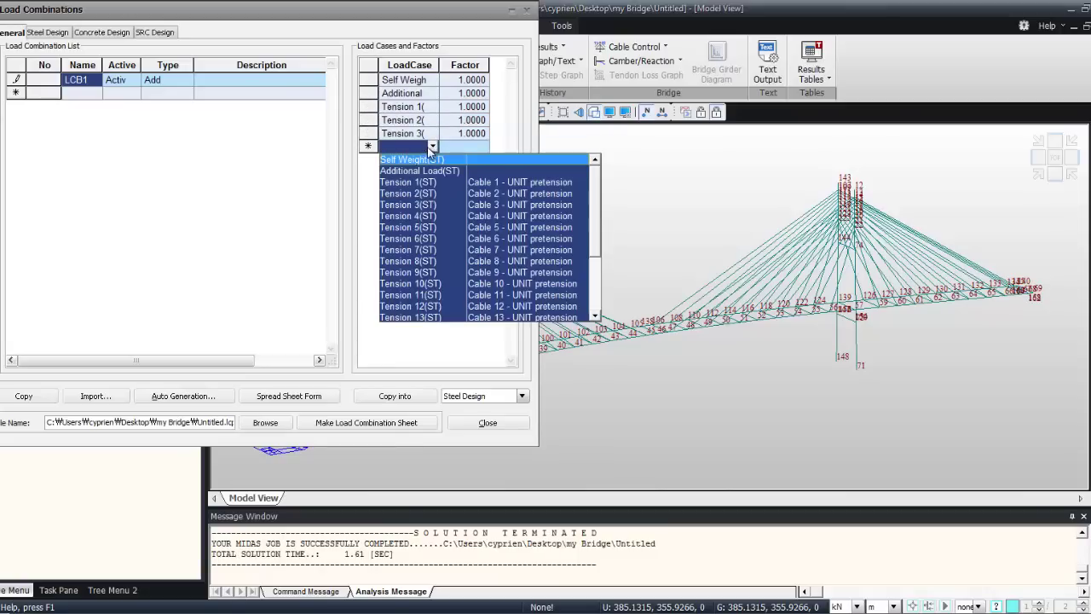
pyautogui.click(419, 213)
pyautogui.click(435, 160)
pyautogui.click(433, 160)
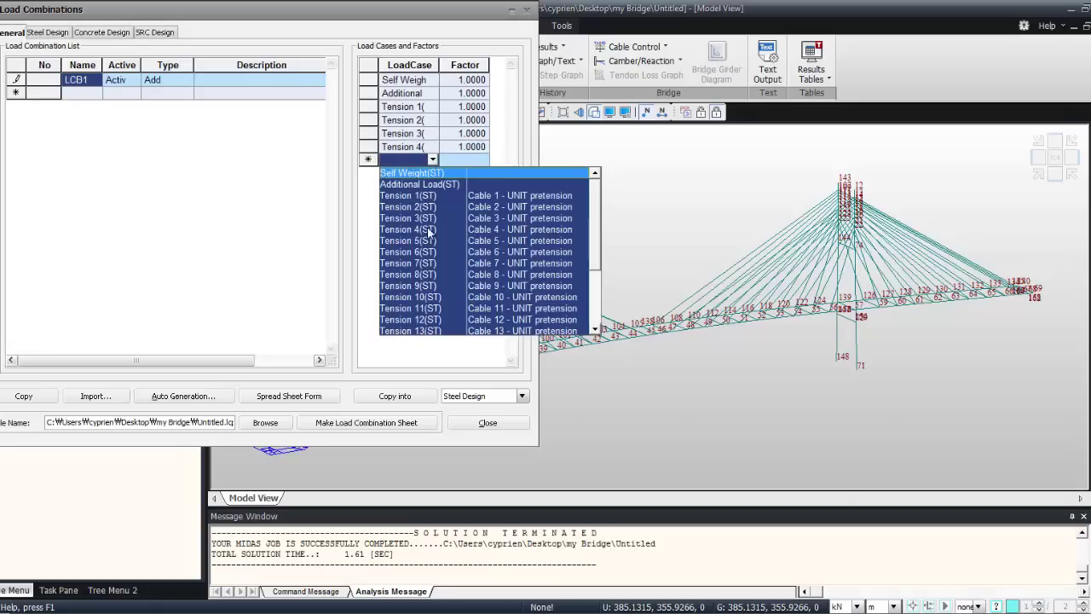
pyautogui.click(422, 257)
pyautogui.click(434, 175)
pyautogui.click(433, 175)
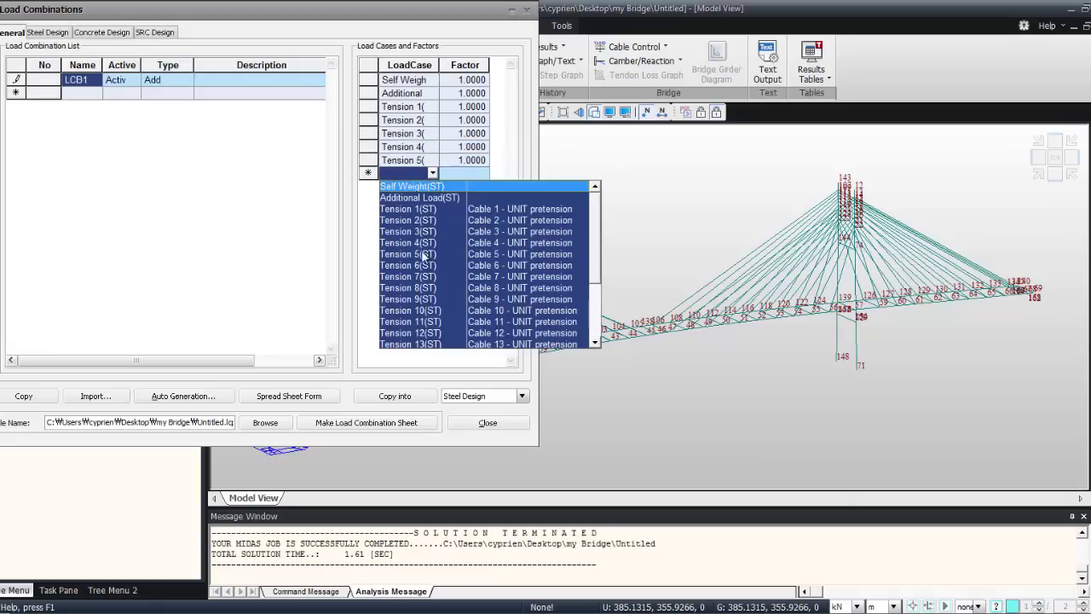
pyautogui.click(423, 262)
pyautogui.click(434, 187)
pyautogui.click(433, 187)
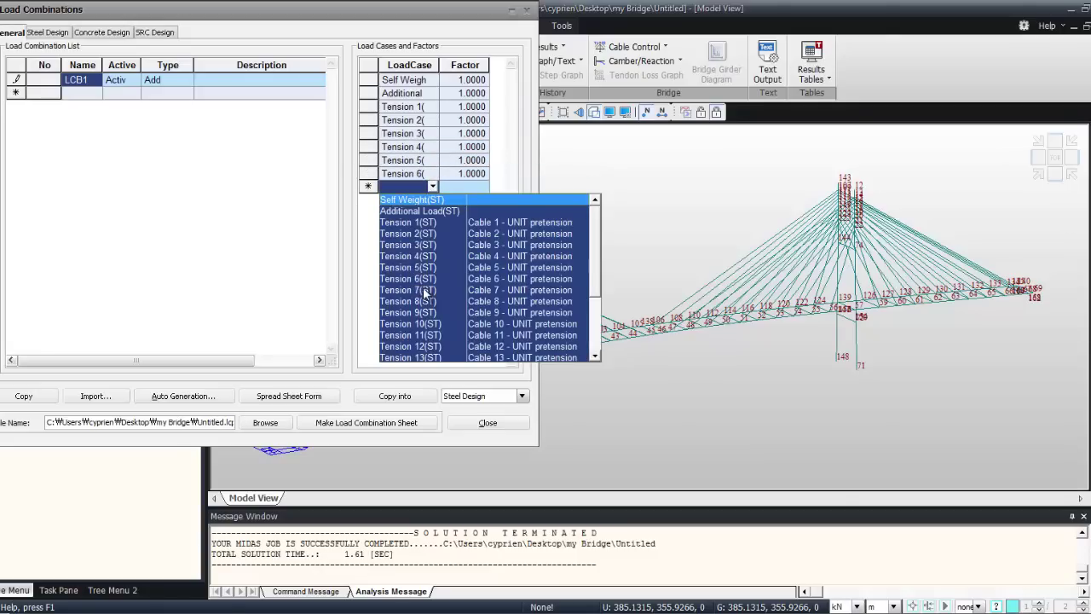
pyautogui.click(424, 290)
# - Add Tension 8, Tension 9 and Tension 10 to LCB1 at factor 1.0
pyautogui.click(435, 200)
pyautogui.click(433, 199)
pyautogui.click(424, 316)
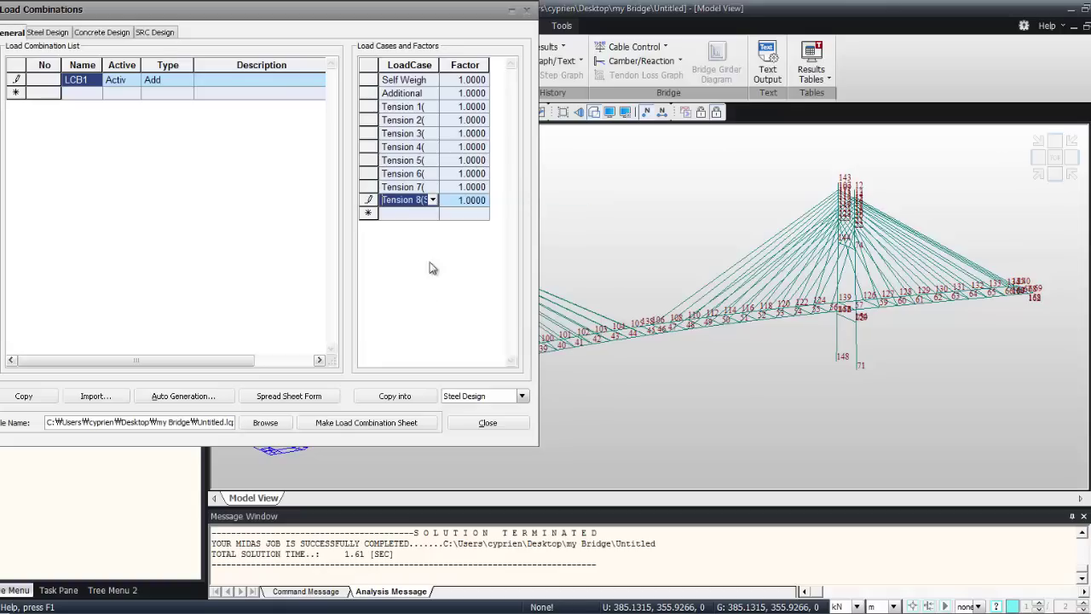
pyautogui.click(435, 213)
pyautogui.click(433, 213)
pyautogui.click(416, 333)
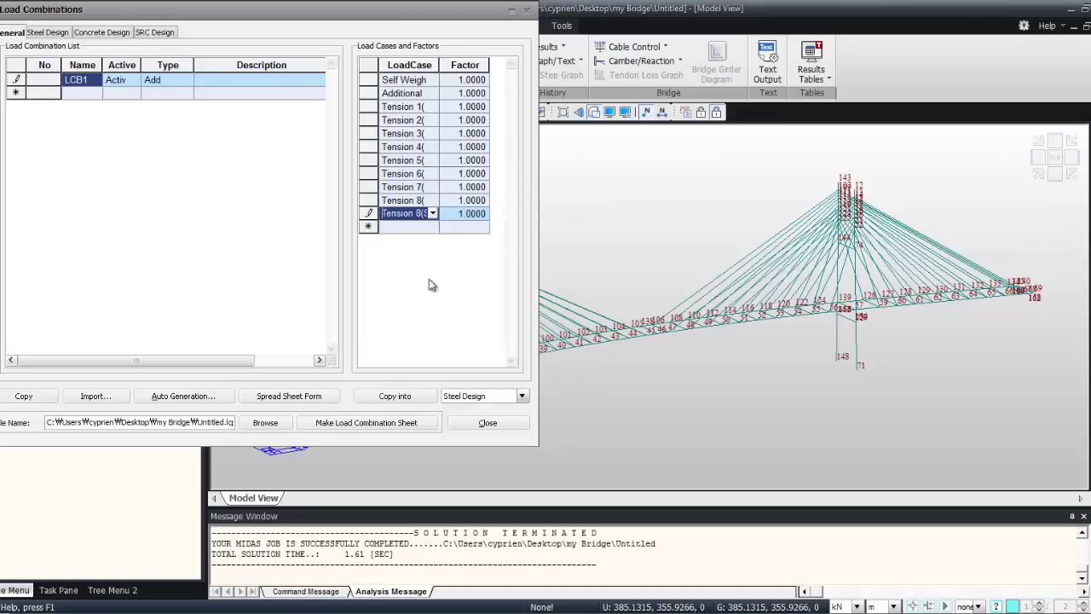
pyautogui.click(433, 213)
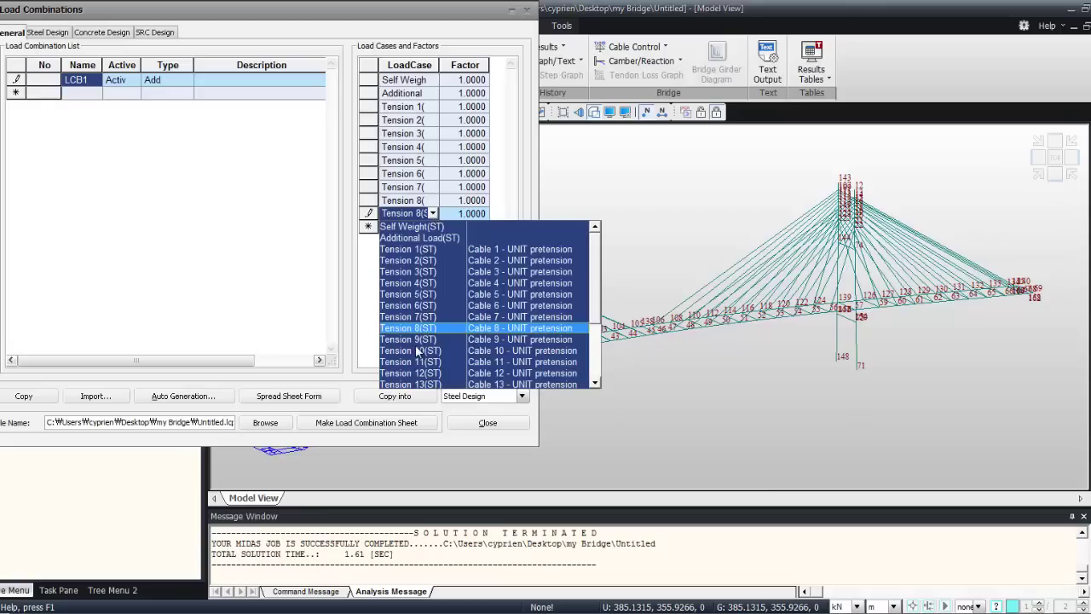
pyautogui.click(415, 340)
pyautogui.click(435, 227)
pyautogui.click(433, 226)
pyautogui.click(431, 364)
# - Add Tension 11 through Tension 20 to LCB1 and close the editor
pyautogui.click(435, 240)
pyautogui.click(433, 240)
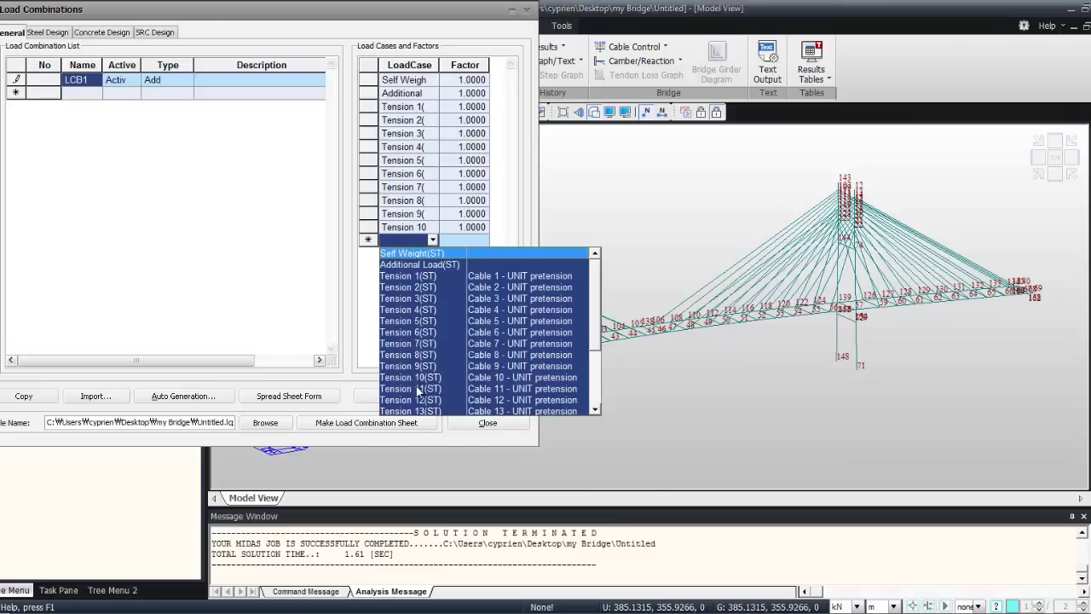
pyautogui.click(418, 389)
pyautogui.click(433, 254)
pyautogui.click(433, 253)
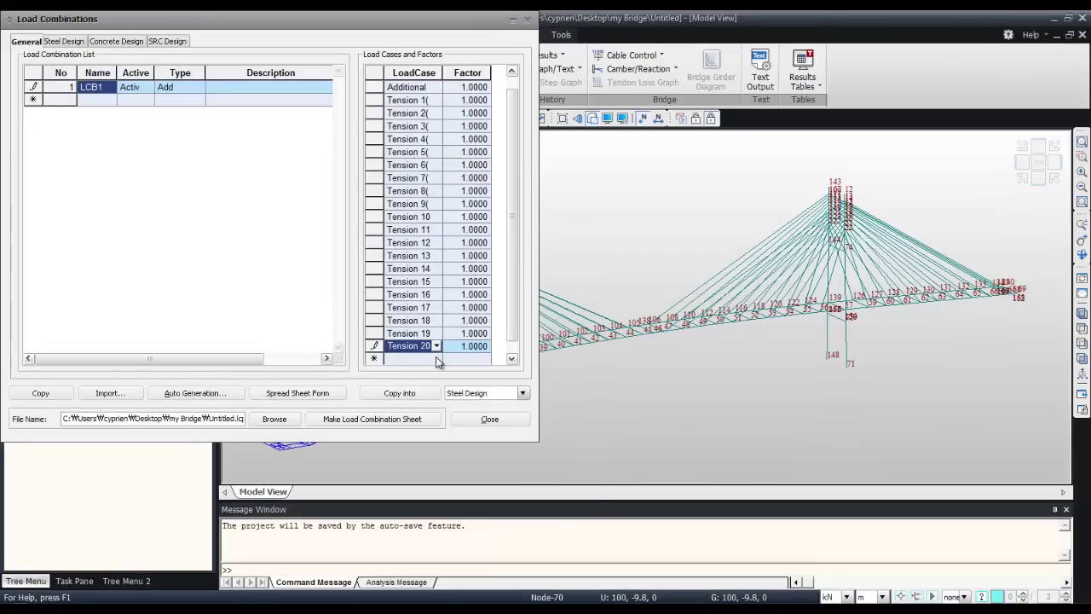
pyautogui.click(433, 346)
pyautogui.click(437, 346)
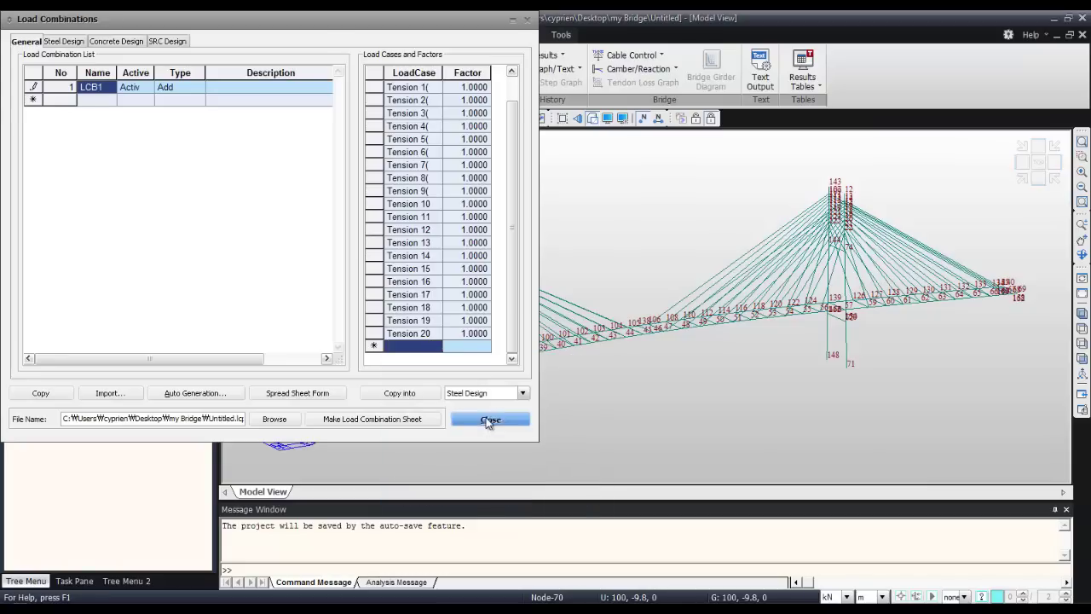
pyautogui.click(487, 418)
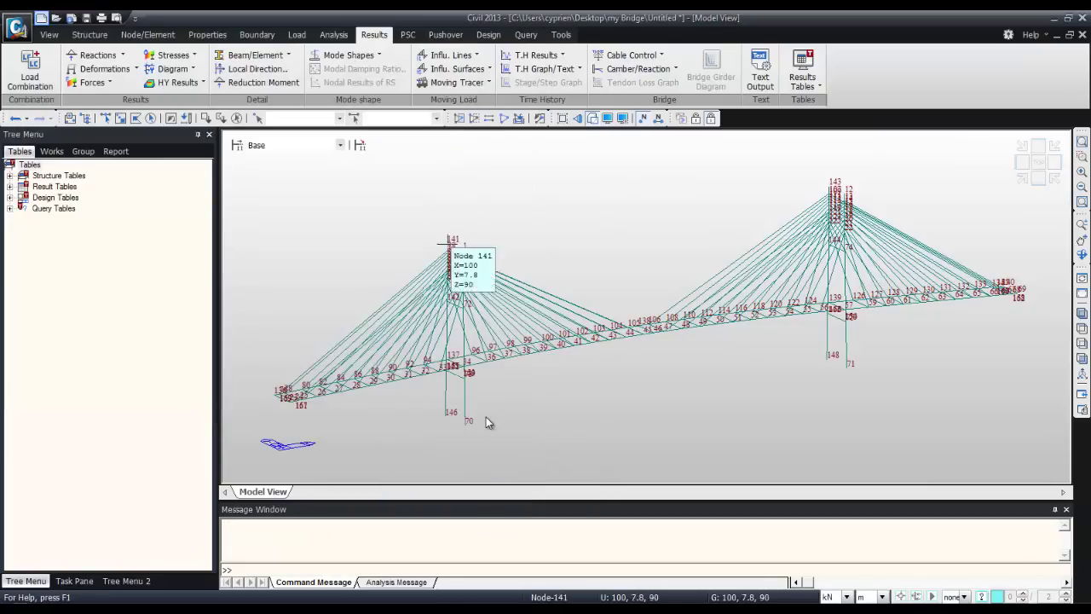
# - Create a new Unknown Load Factor item named 'Unknown'
pyautogui.moveTo(487, 423)
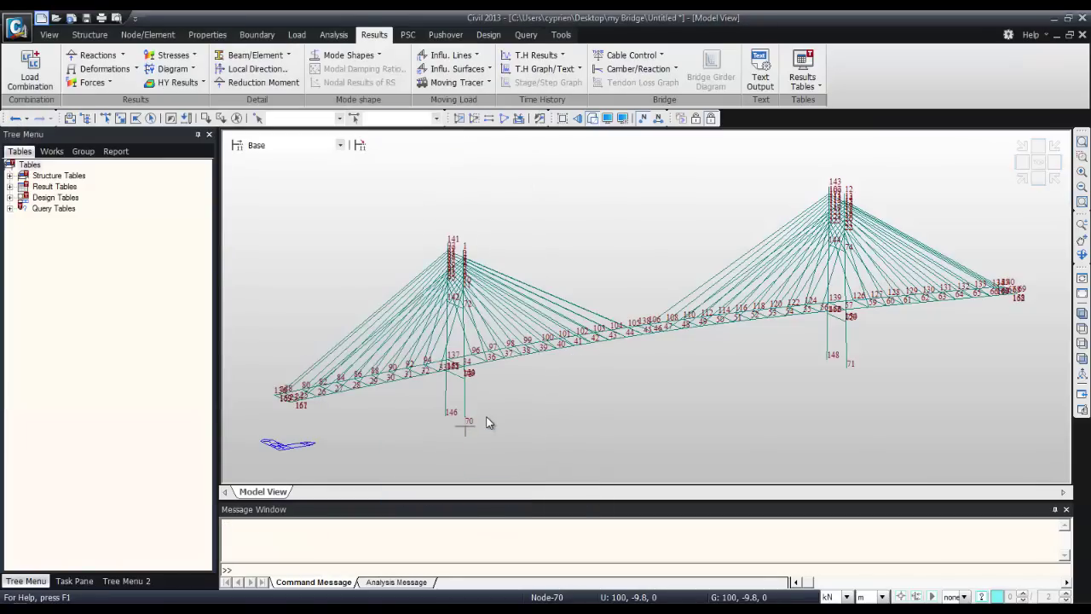
pyautogui.click(660, 56)
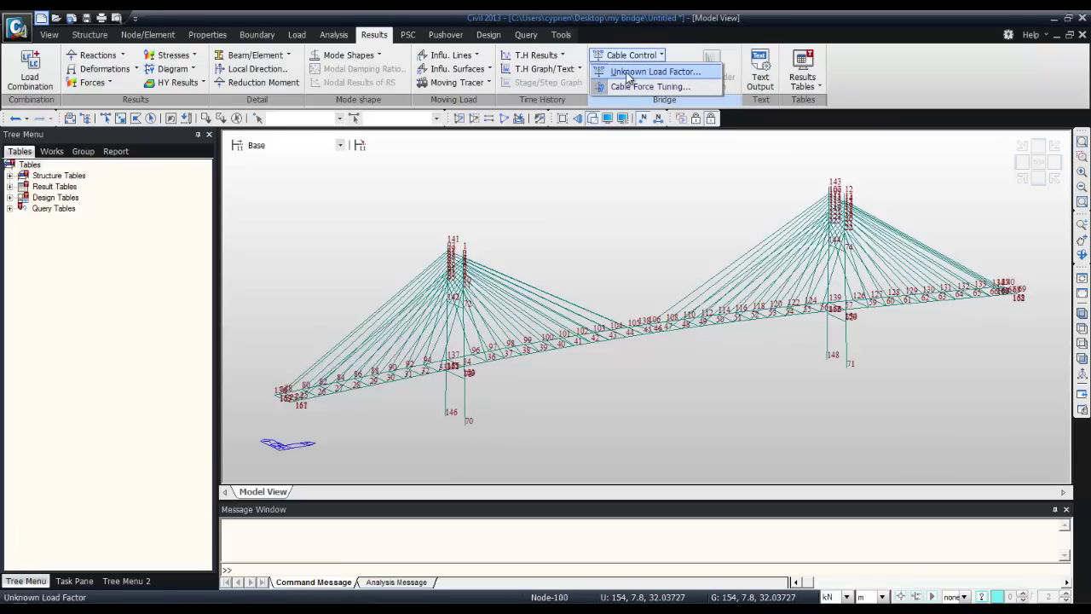
pyautogui.click(629, 73)
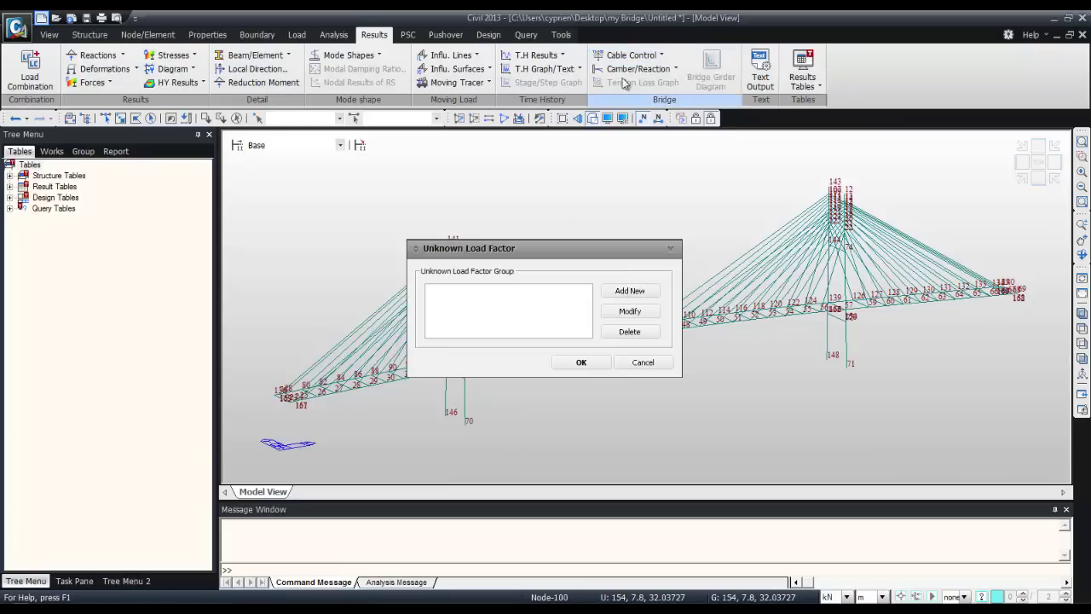
pyautogui.click(638, 293)
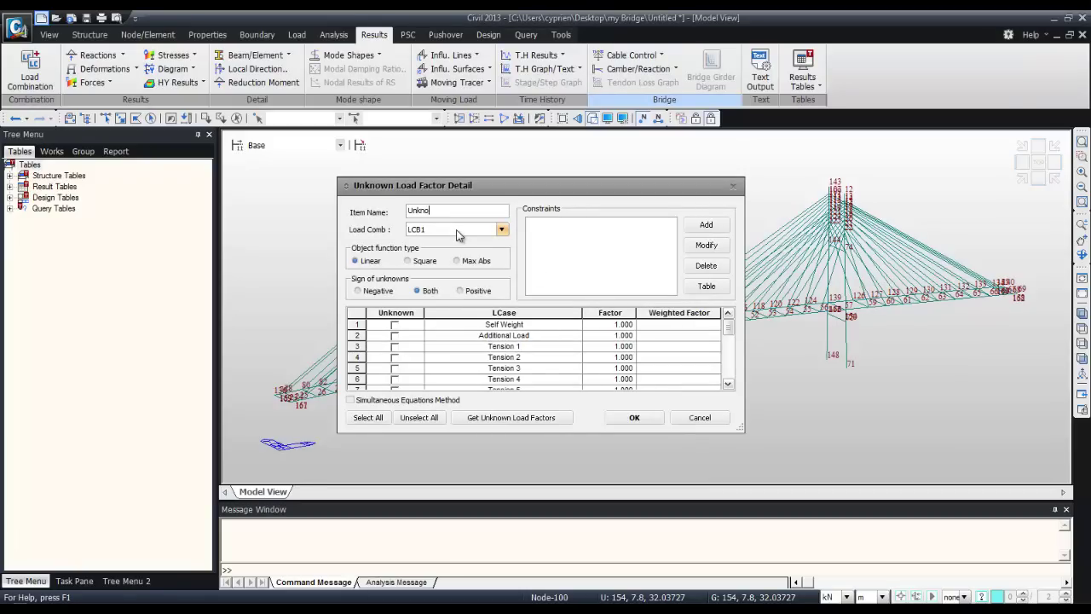
pyautogui.write('Unknown')
# - Use a Square objective with all cases unknown except Self Weight and Additional Load
pyautogui.click(408, 261)
pyautogui.click(368, 417)
pyautogui.click(394, 324)
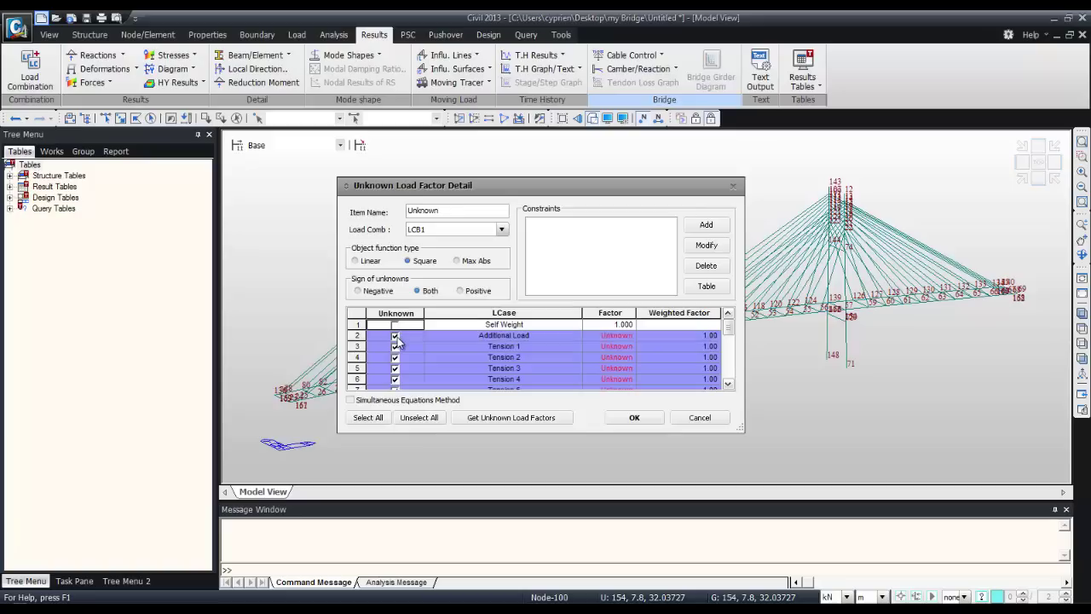
pyautogui.click(395, 336)
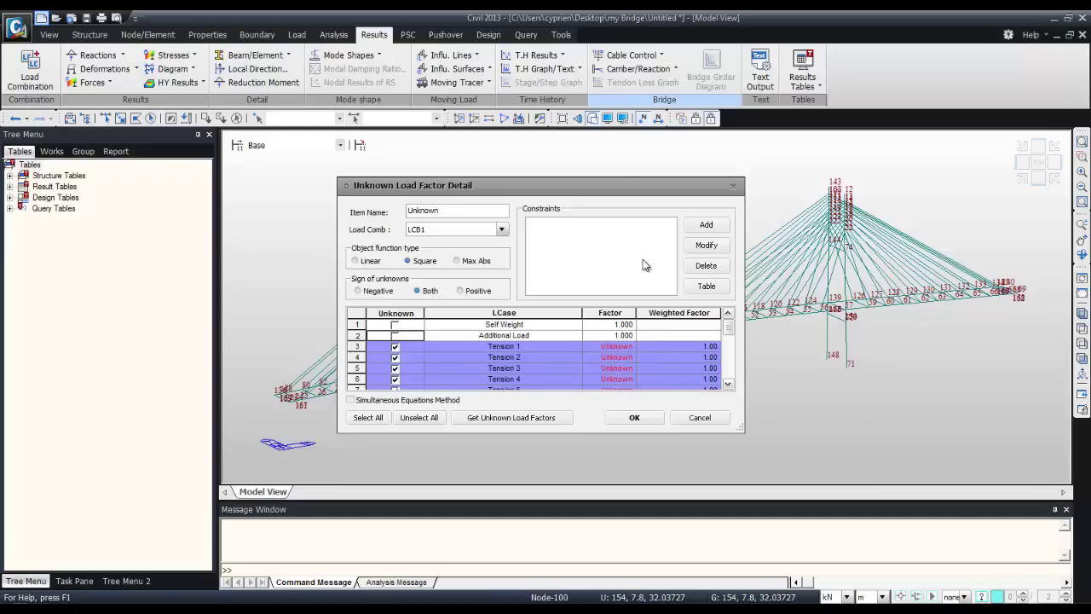
# - Add a new constraint named 'No' for Node 23
pyautogui.click(708, 226)
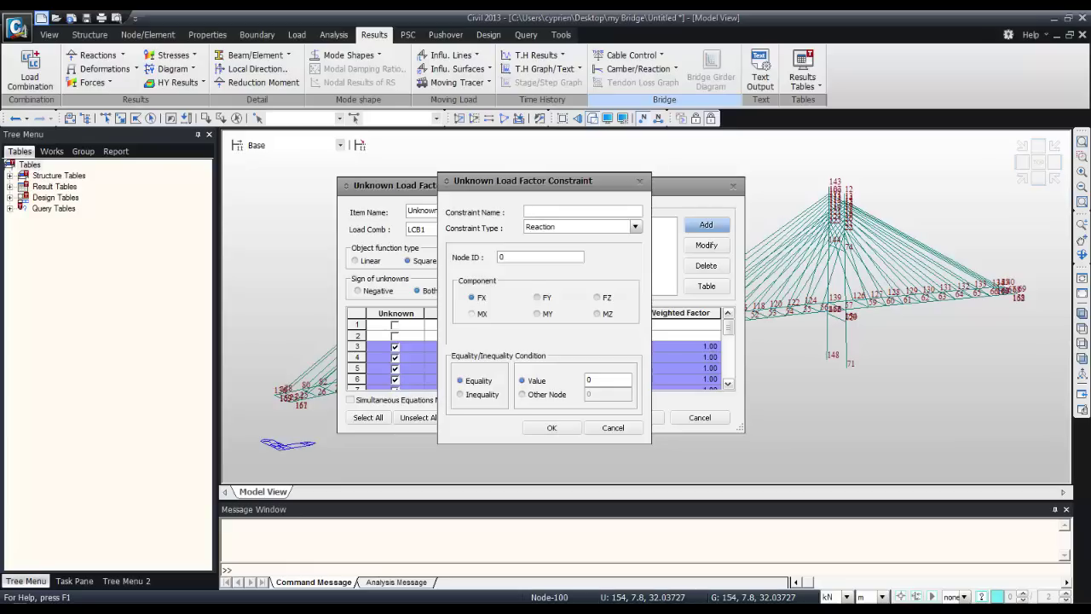
pyautogui.click(559, 210)
pyautogui.write('No')
pyautogui.doubleClick(520, 257)
pyautogui.write('23')
# - Make the Node 23 constraint a DZ displacement inequality between -0.01 and 0.01
pyautogui.click(635, 227)
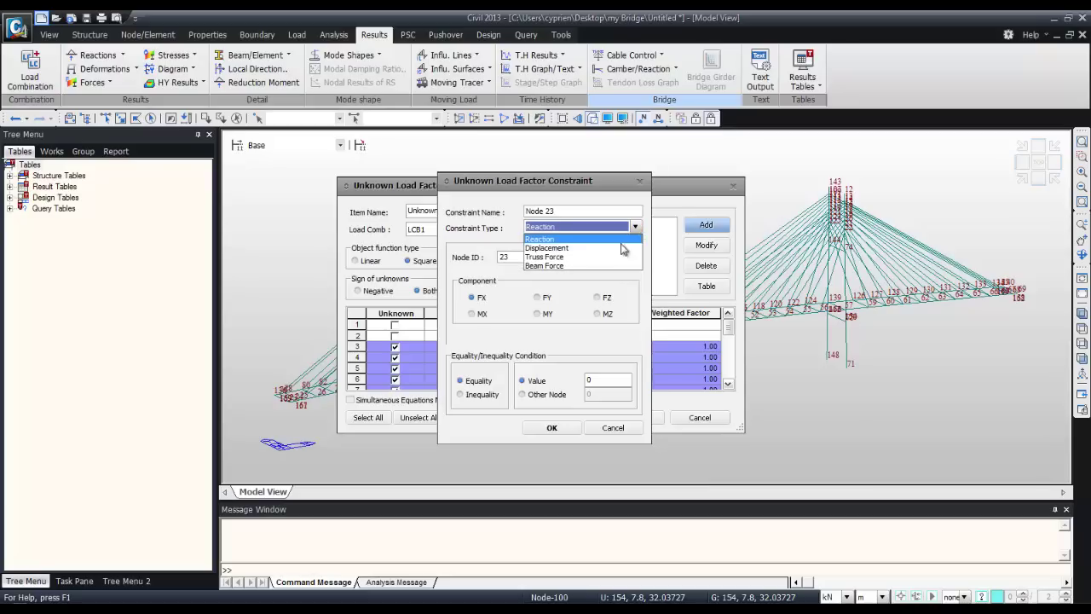
pyautogui.click(617, 247)
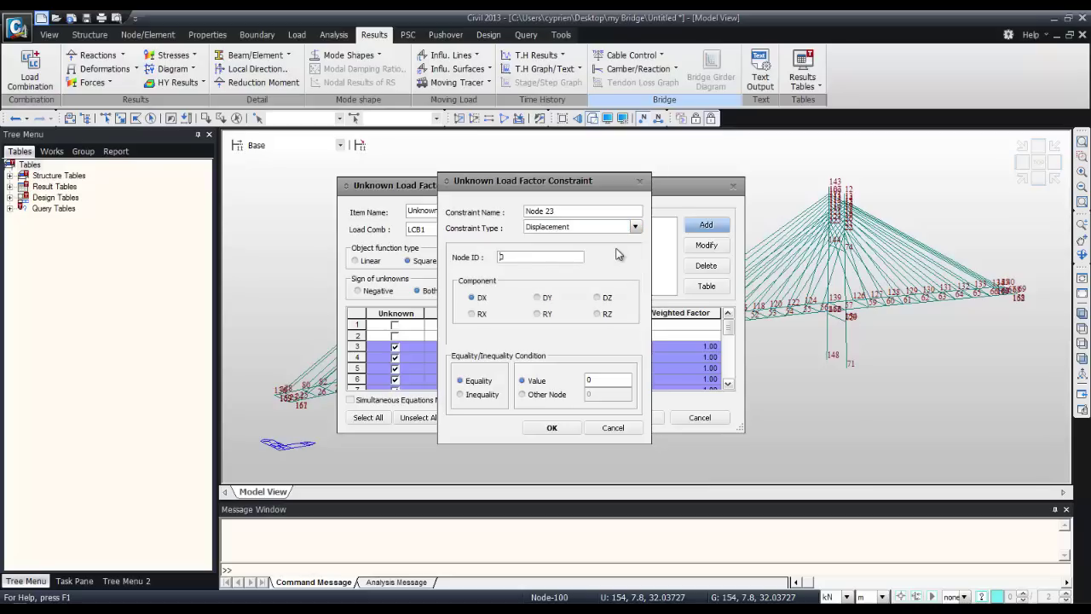
pyautogui.click(598, 297)
pyautogui.click(462, 394)
pyautogui.click(522, 381)
pyautogui.click(522, 395)
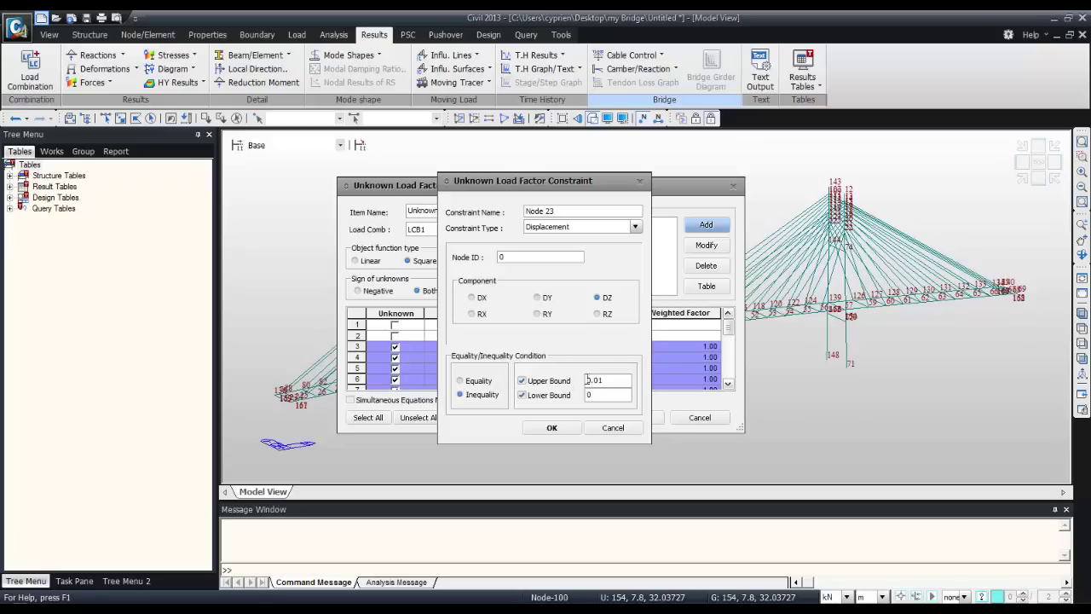
pyautogui.press('Tab')
pyautogui.write('-')
pyautogui.doubleClick(510, 256)
pyautogui.click(553, 427)
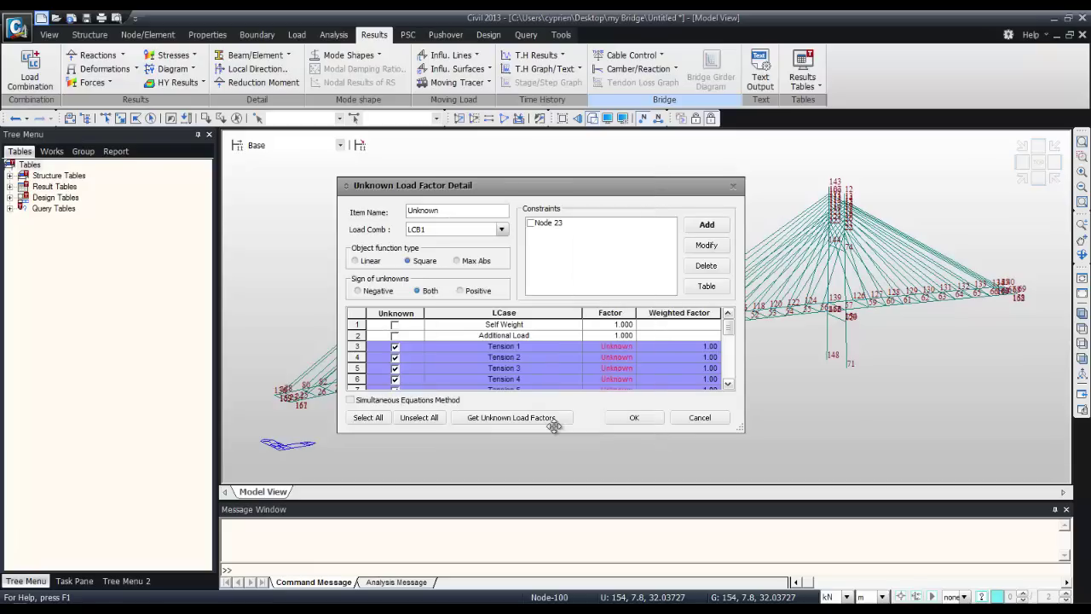
# - Add a Node 24 DZ displacement inequality constraint bounded between -0.01 and 0.01
pyautogui.click(706, 227)
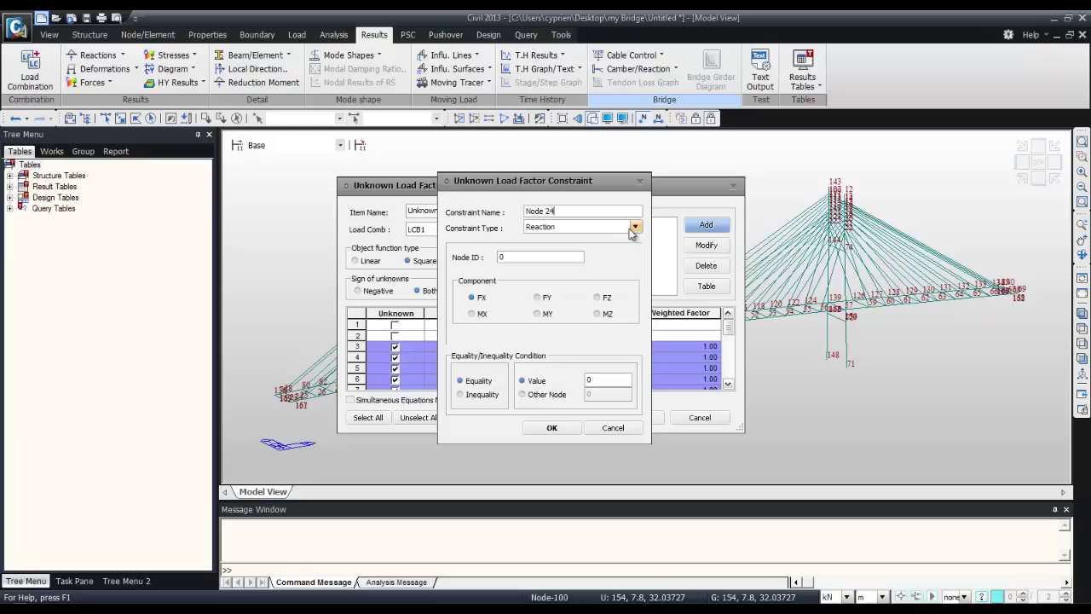
pyautogui.click(631, 227)
pyautogui.click(621, 248)
pyautogui.write('24')
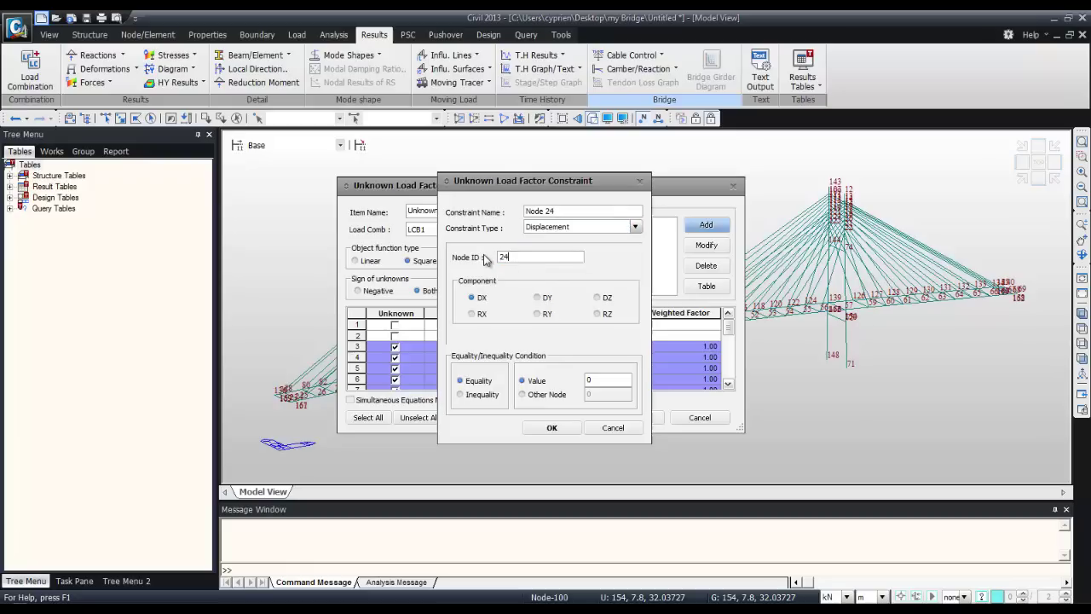
pyautogui.click(597, 298)
pyautogui.click(461, 394)
pyautogui.click(524, 381)
pyautogui.click(523, 395)
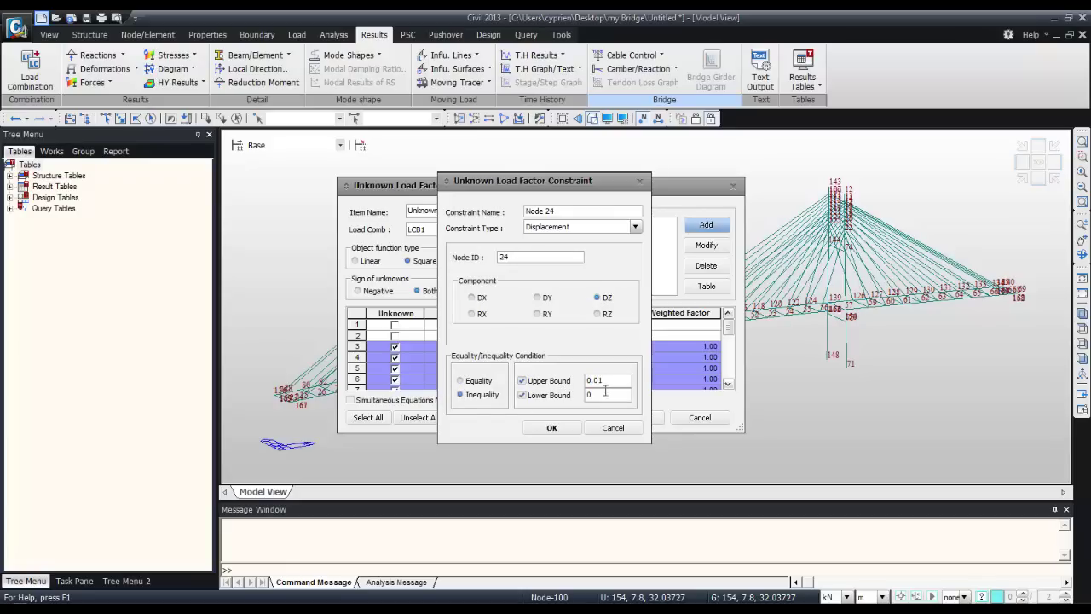
pyautogui.press('Tab')
pyautogui.write('-')
pyautogui.click(552, 428)
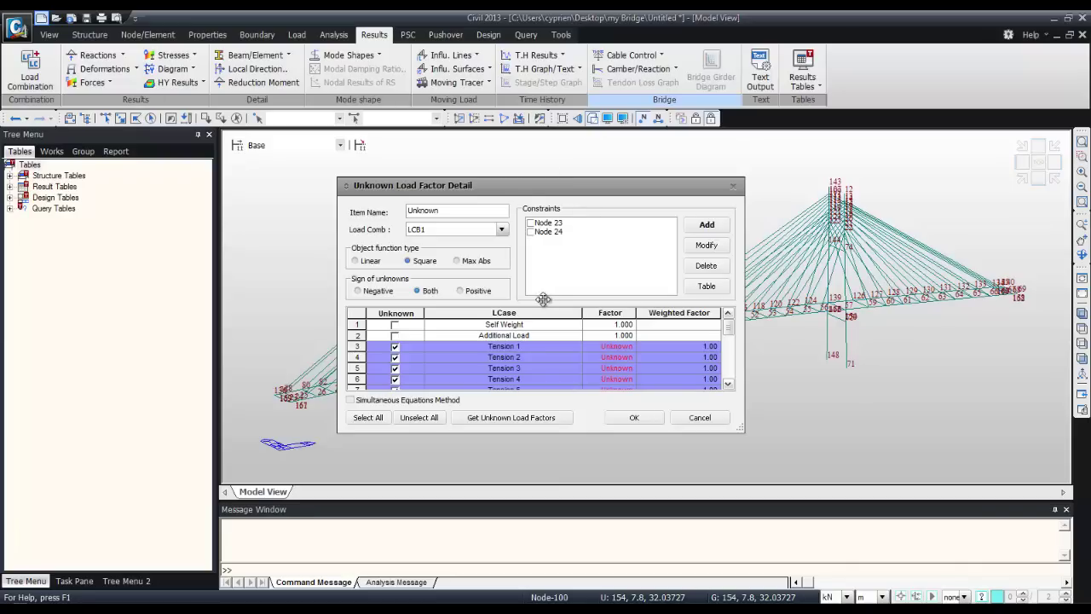
# - Enable the Node 23 constraint alongside Node 24 and confirm the unknown load factor item
pyautogui.click(635, 417)
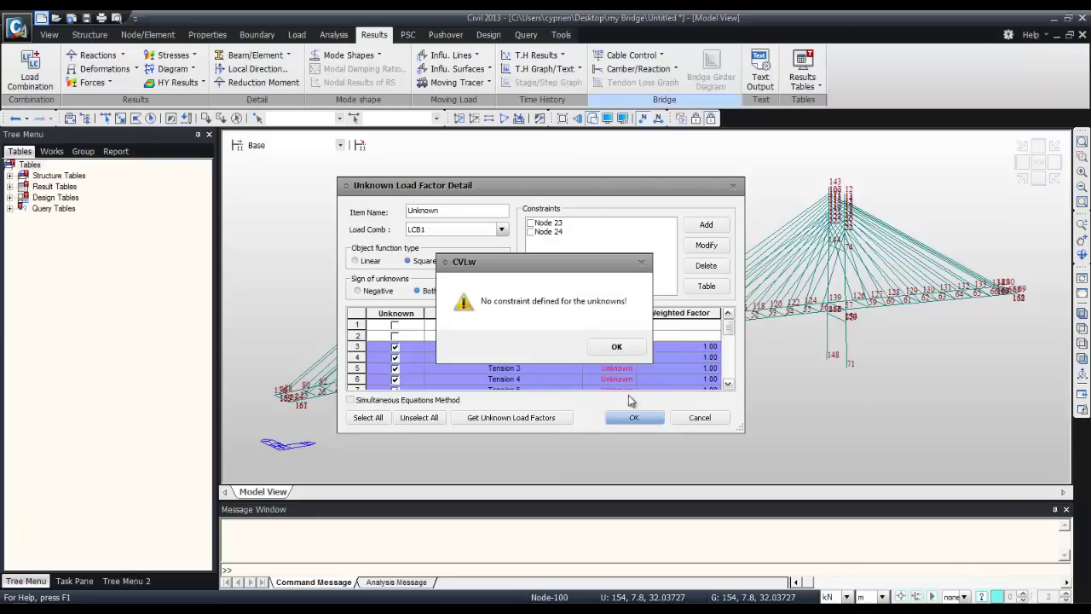
pyautogui.click(616, 349)
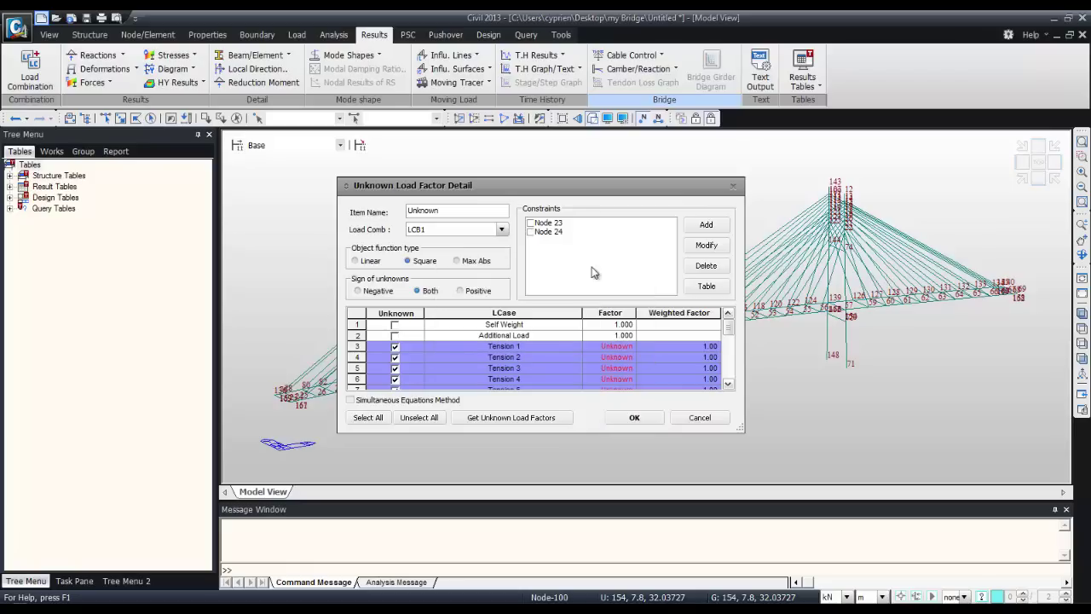
pyautogui.click(530, 222)
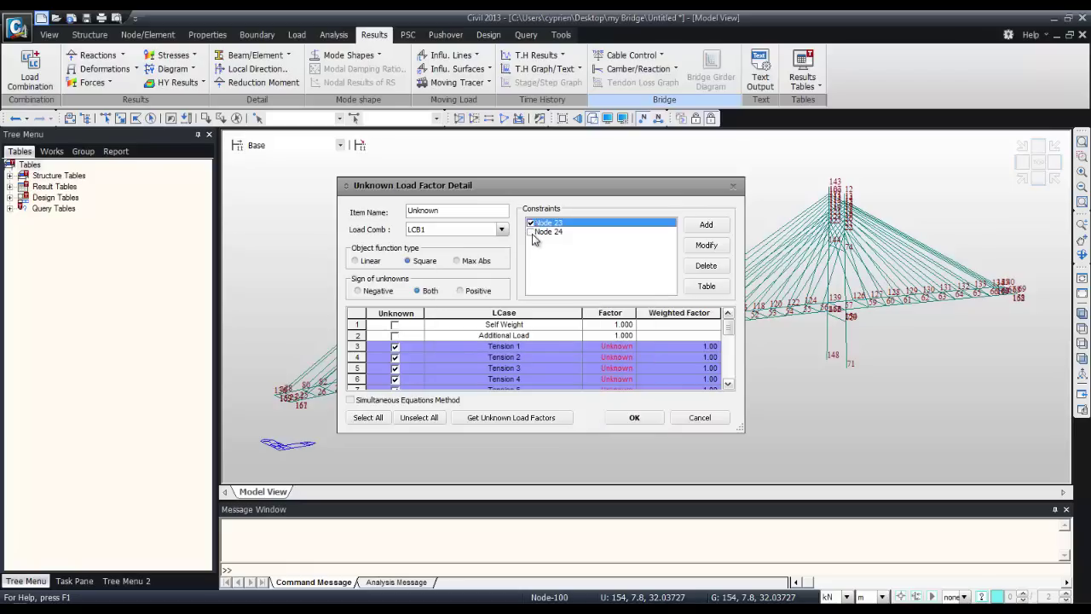
pyautogui.click(632, 417)
# - Insert the *UNKCONS constraint data into the MCT Command Shell
pyautogui.click(581, 363)
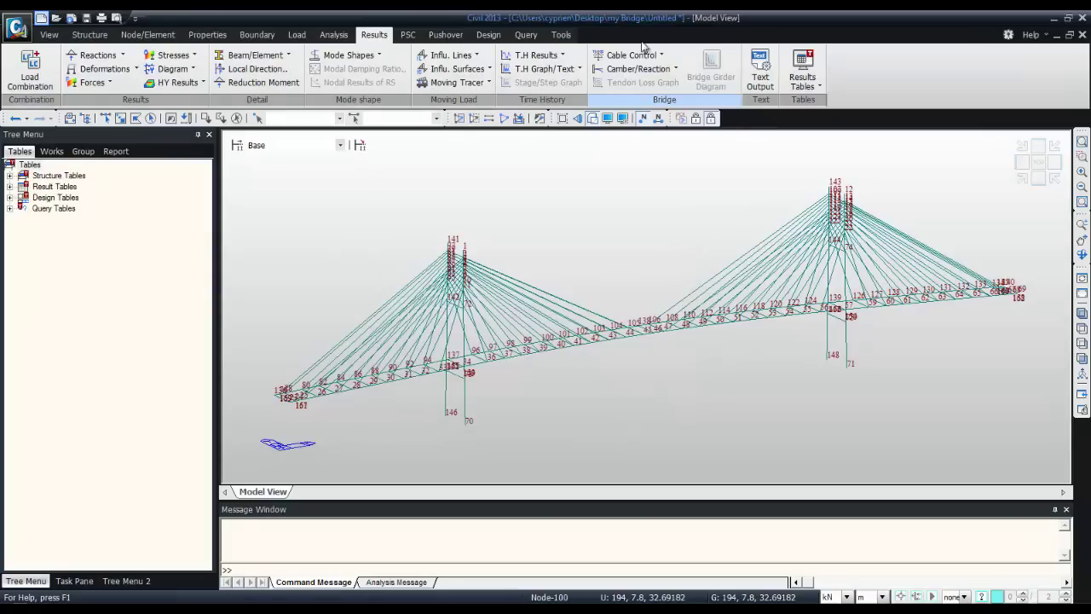
pyautogui.click(560, 34)
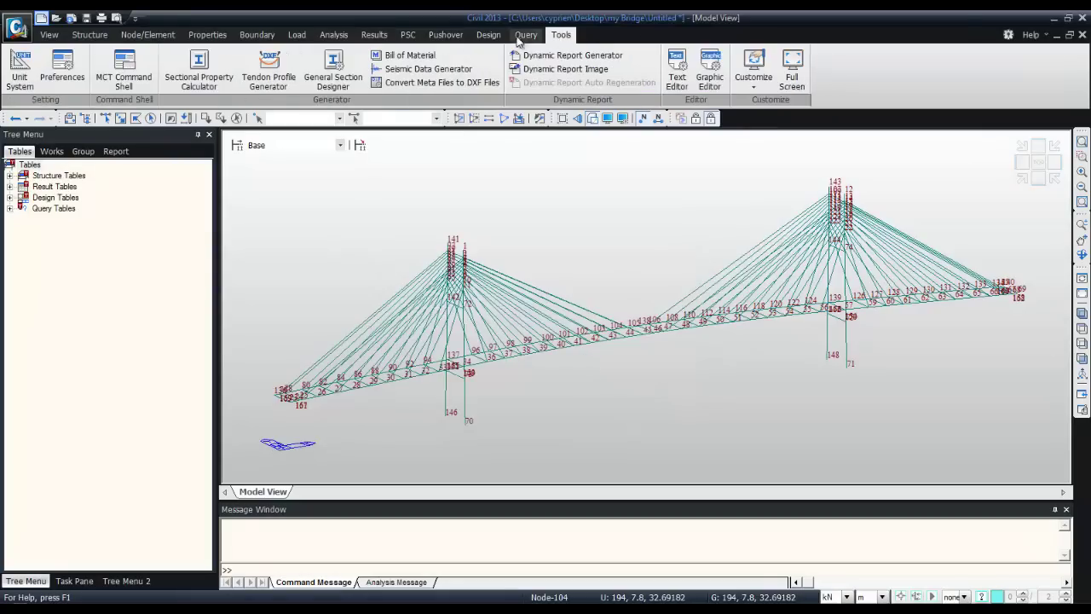
pyautogui.click(143, 68)
pyautogui.click(171, 47)
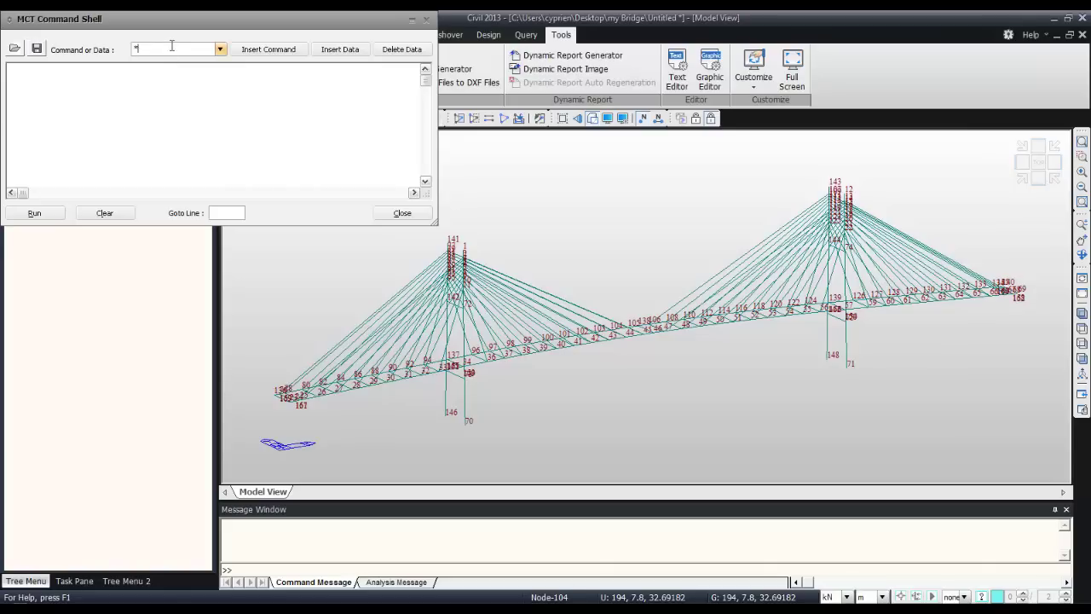
pyautogui.write('*UNKCONS')
pyautogui.click(341, 48)
# - Paste twelve copies of the Node 24 constraint line beneath it
pyautogui.click(81, 134)
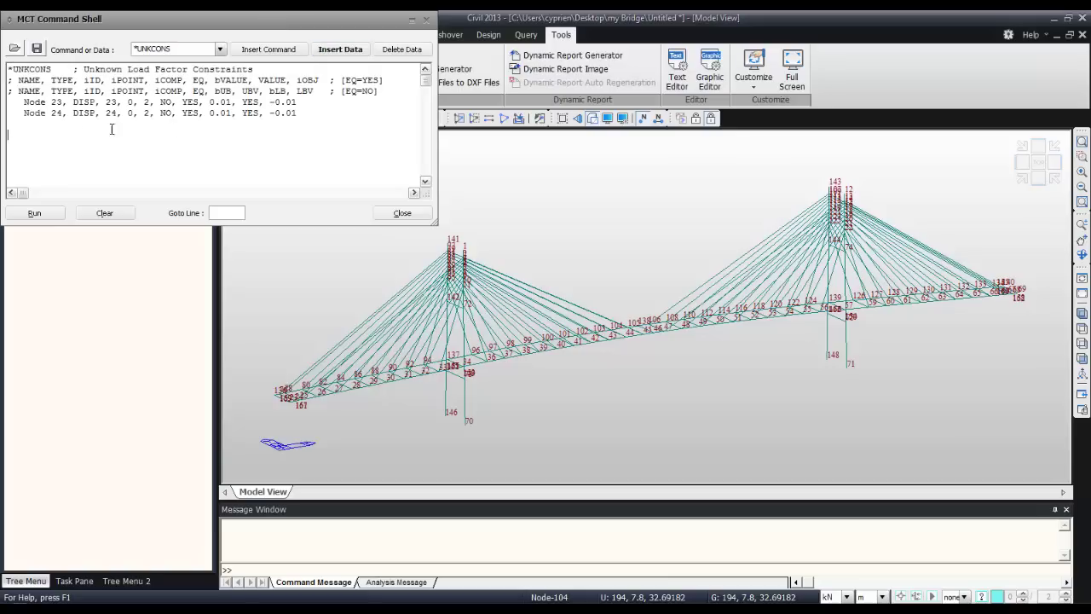
pyautogui.moveTo(298, 113); pyautogui.dragTo(22, 112)
pyautogui.hotkey('ctrl', 'c')
pyautogui.click(324, 113)
pyautogui.press('Return')
pyautogui.hotkey('ctrl', 'v')
pyautogui.press('Return')
pyautogui.hotkey('ctrl', 'v')
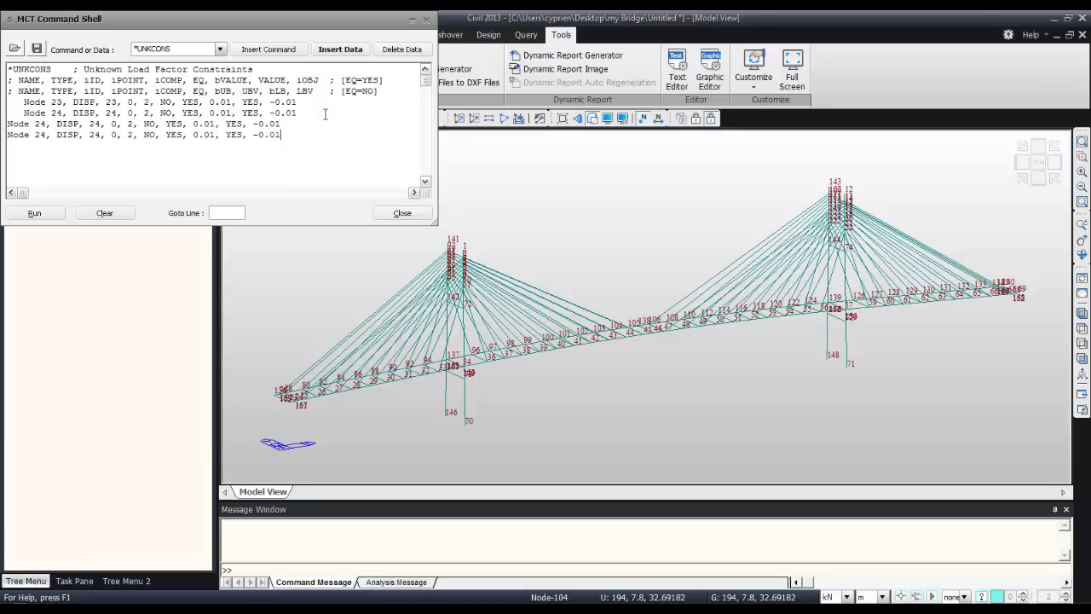
pyautogui.press('Return')
pyautogui.hotkey('ctrl', 'v')
pyautogui.press('Return')
pyautogui.hotkey('ctrl', 'v')
pyautogui.press('Return')
pyautogui.hotkey('ctrl', 'v')
pyautogui.press('Return')
pyautogui.hotkey('ctrl', 'v')
pyautogui.press('Return')
pyautogui.hotkey('ctrl', 'v')
pyautogui.press('Return')
pyautogui.hotkey('ctrl', 'v')
pyautogui.press('Return')
pyautogui.hotkey('ctrl', 'v')
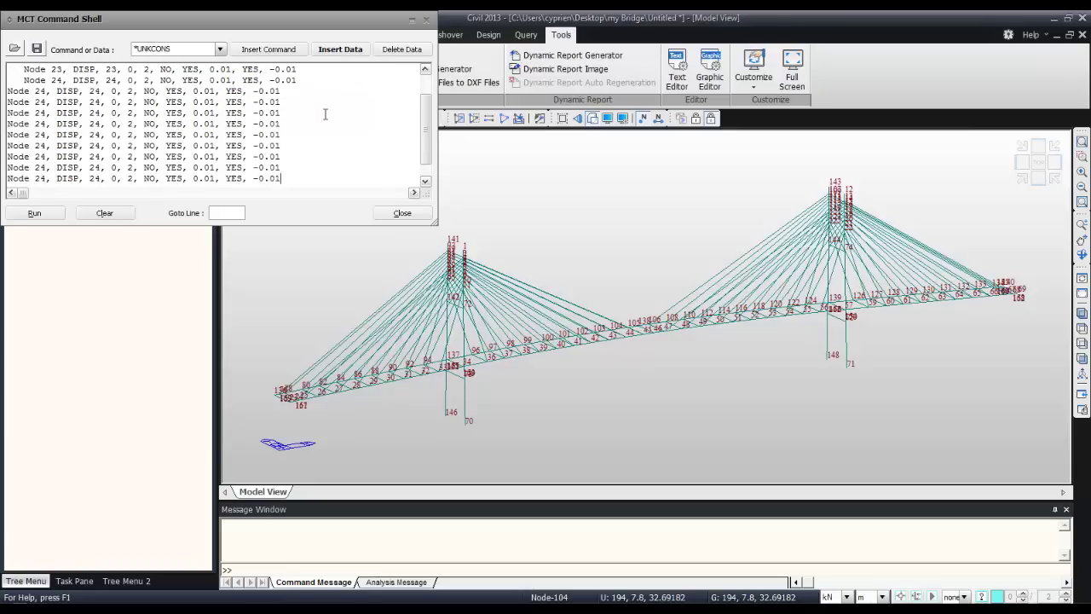
pyautogui.press('Return')
pyautogui.hotkey('ctrl', 'v')
pyautogui.press('Return')
pyautogui.hotkey('ctrl', 'v')
pyautogui.press('Return')
pyautogui.hotkey('ctrl', 'v')
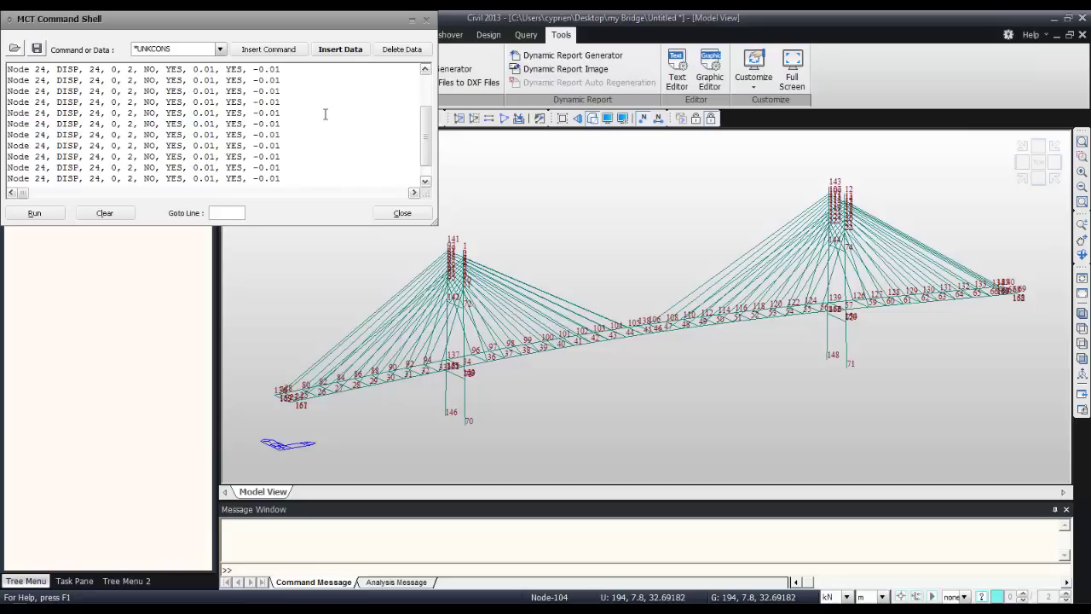
# - Renumber the copies for Nodes 25–45, delete the leftover line, and run with 0 errors
pyautogui.scroll(5, 273, 111)
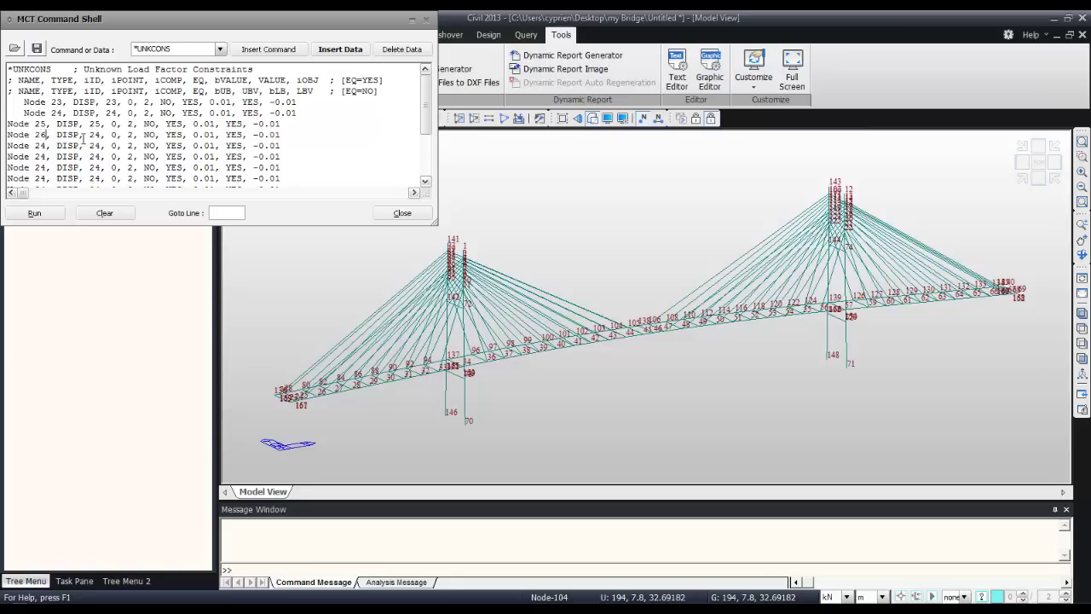
pyautogui.write('6')
pyautogui.scroll(-5, 99, 145)
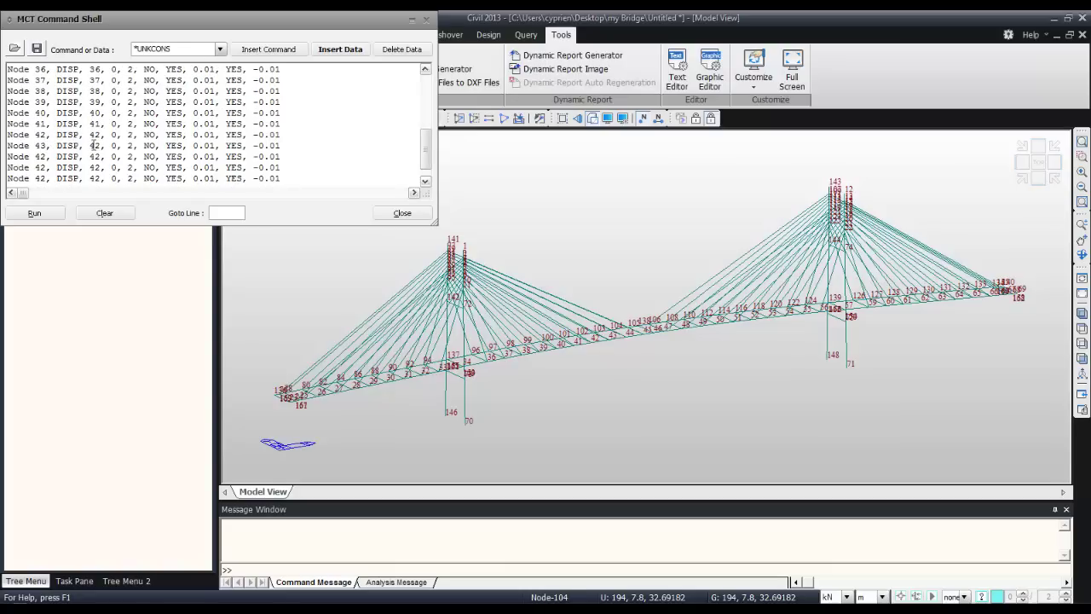
pyautogui.write('3')
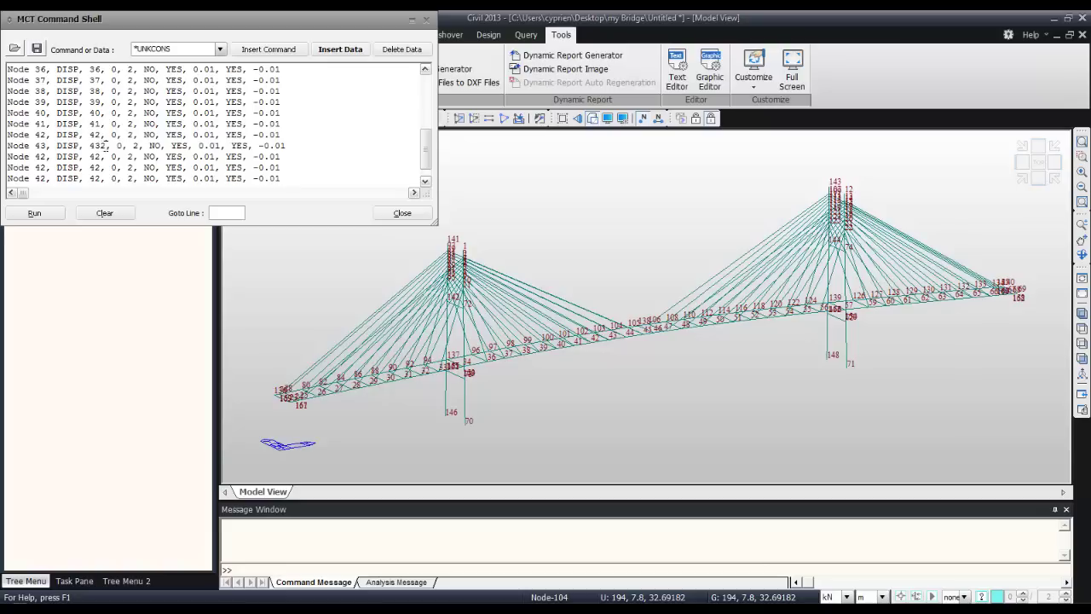
pyautogui.press('Delete')
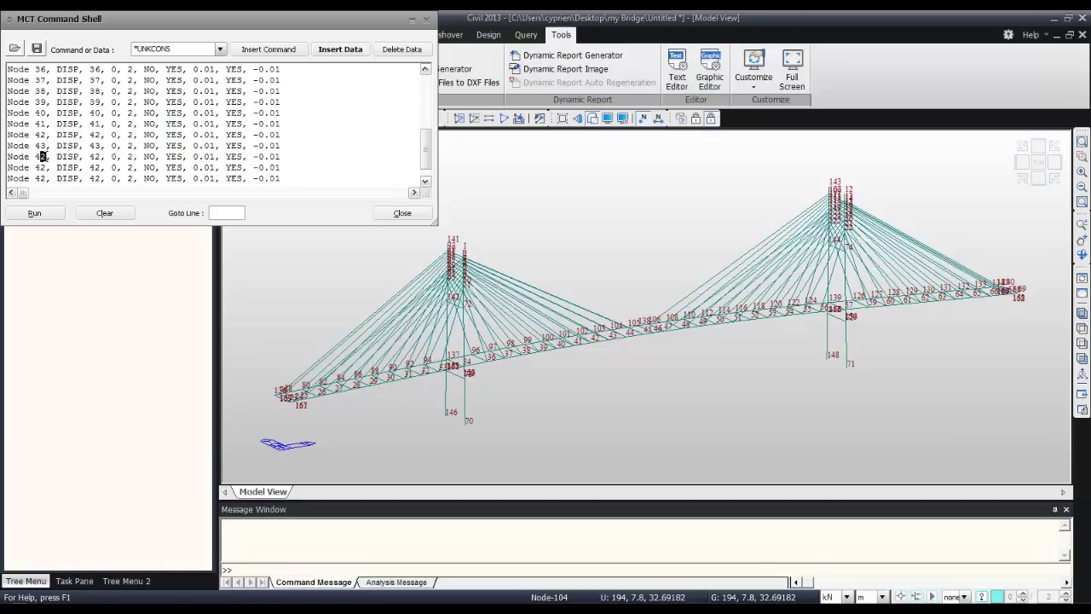
pyautogui.write('4')
pyautogui.write('45')
pyautogui.moveTo(299, 178); pyautogui.dragTo(7, 178)
pyautogui.press('Delete')
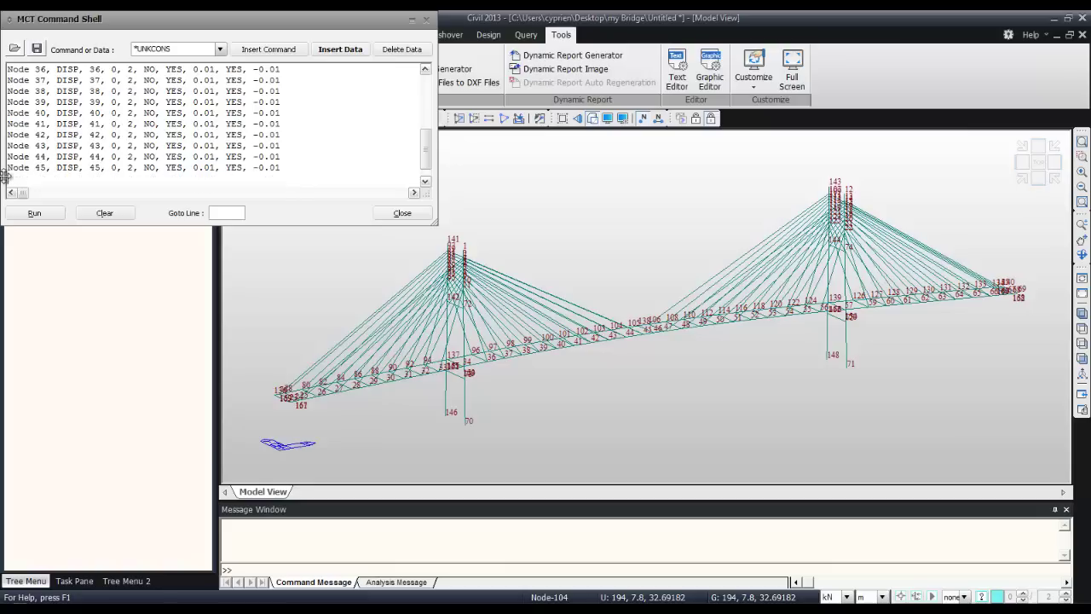
pyautogui.click(35, 216)
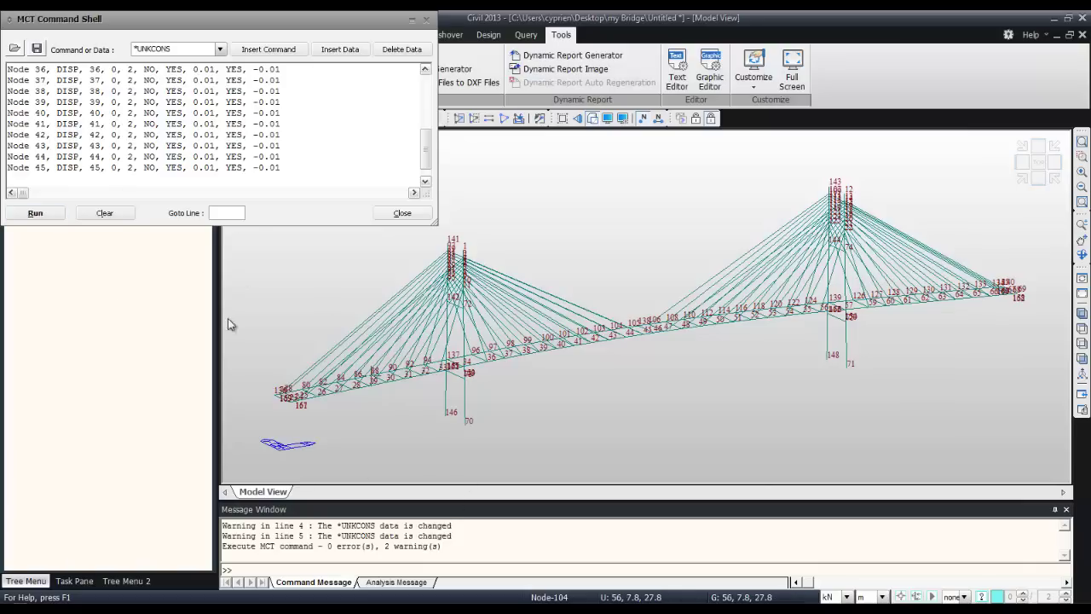
pyautogui.click(402, 213)
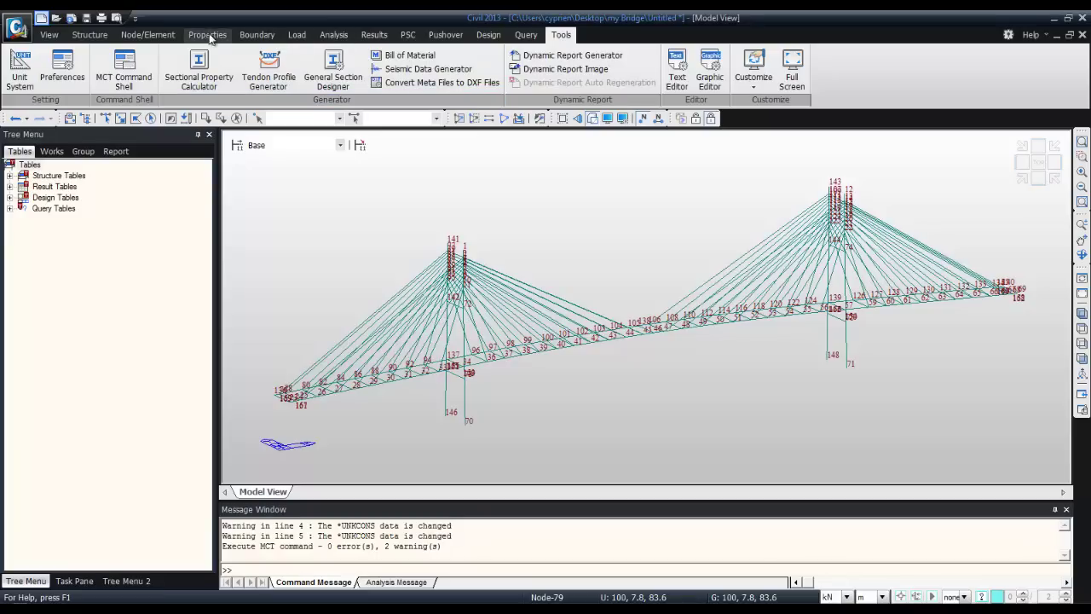
# - Open the Unknown item from the Unknown Load Factor list for modification
pyautogui.click(372, 35)
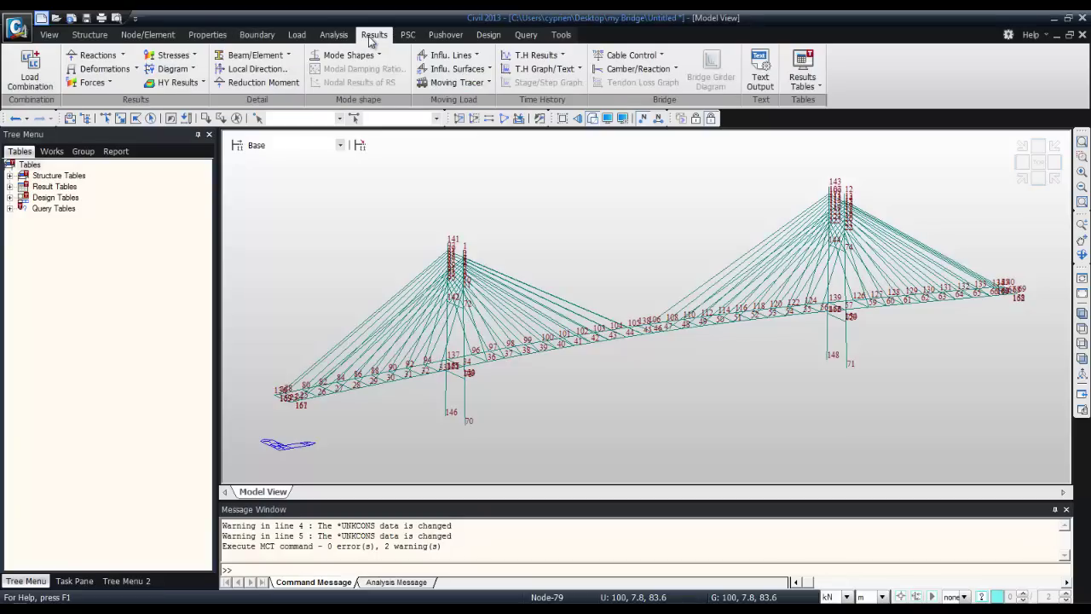
pyautogui.click(659, 55)
pyautogui.click(654, 72)
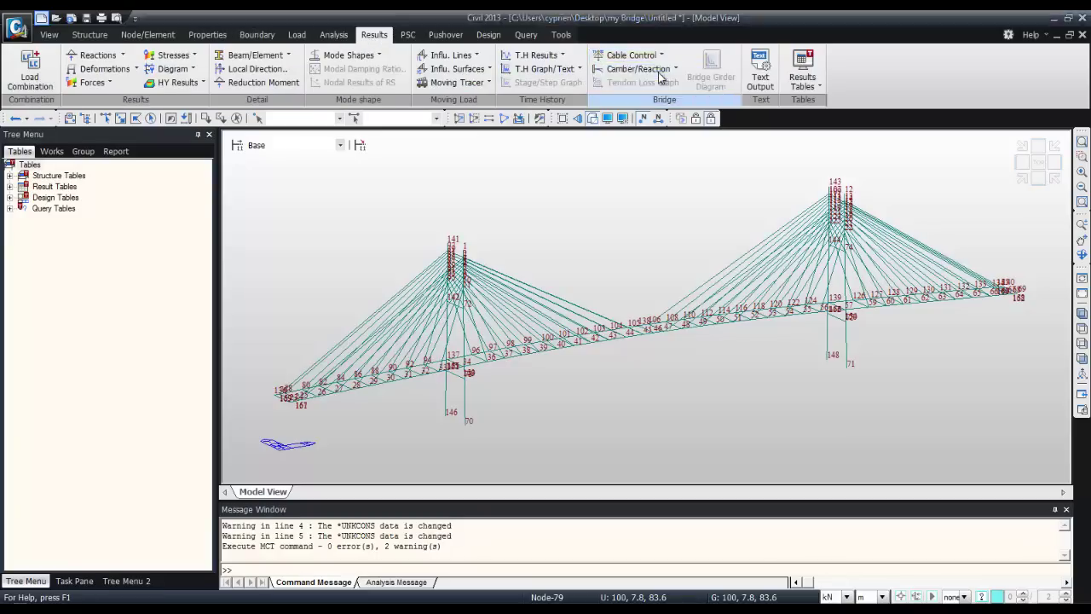
pyautogui.click(460, 294)
pyautogui.click(648, 312)
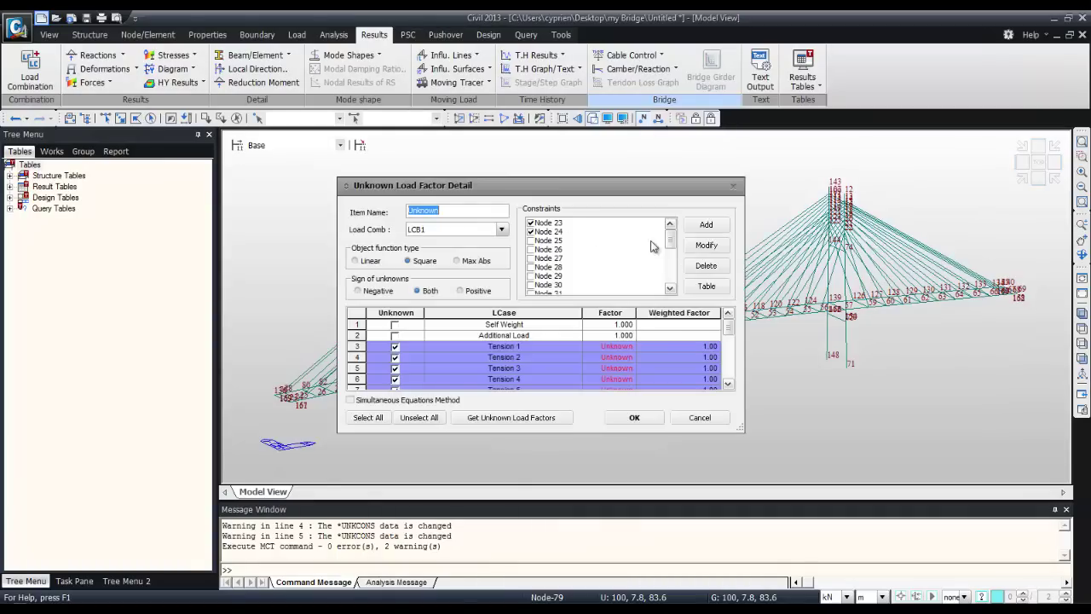
# - Enable constraints for Nodes 25 through 45 and compute the unknown load factors
pyautogui.moveTo(672, 242)
pyautogui.mouseDown()
pyautogui.moveTo(680, 290)
pyautogui.moveTo(686, 226)
pyautogui.mouseUp()
pyautogui.click(531, 241)
pyautogui.click(531, 249)
pyautogui.click(531, 258)
pyautogui.click(560, 226)
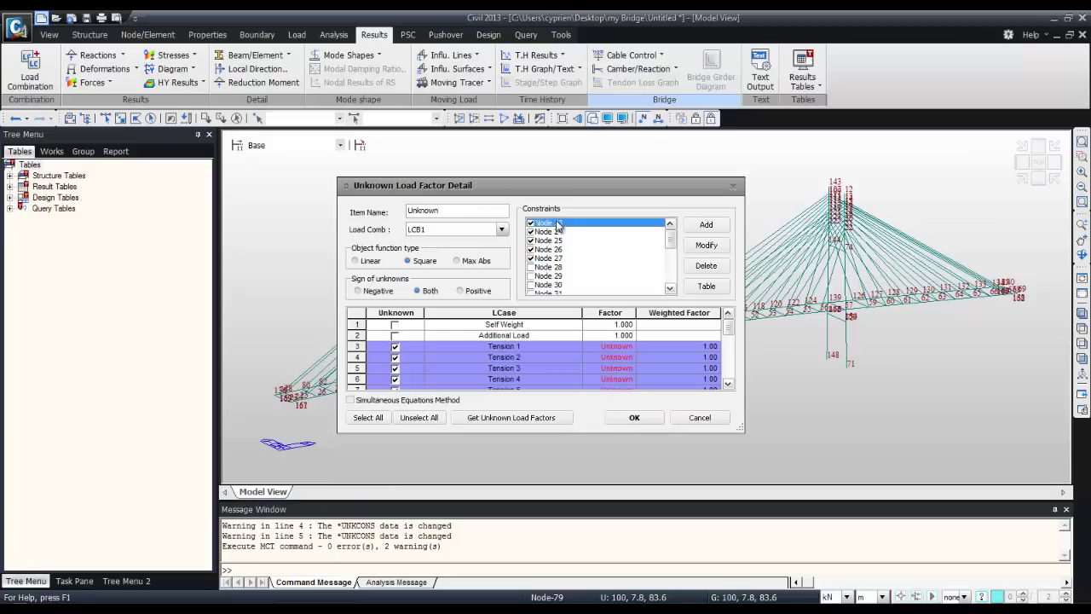
pyautogui.scroll(-5, 563, 234)
pyautogui.keyDown('shift'); pyautogui.click(560, 288); pyautogui.keyUp('shift')
pyautogui.press('space')
pyautogui.scroll(4, 554, 286)
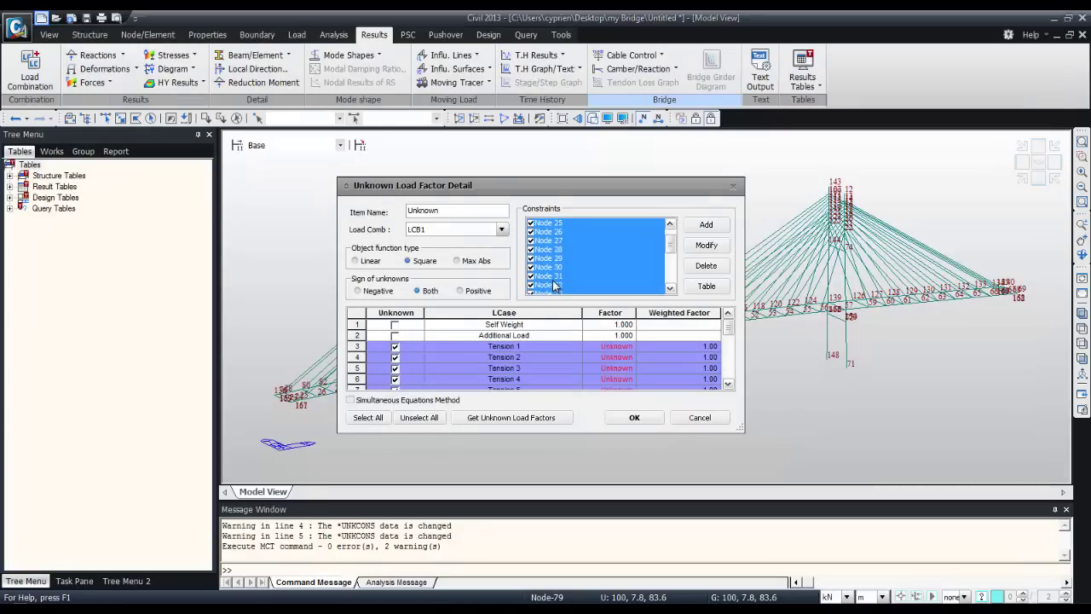
pyautogui.click(495, 419)
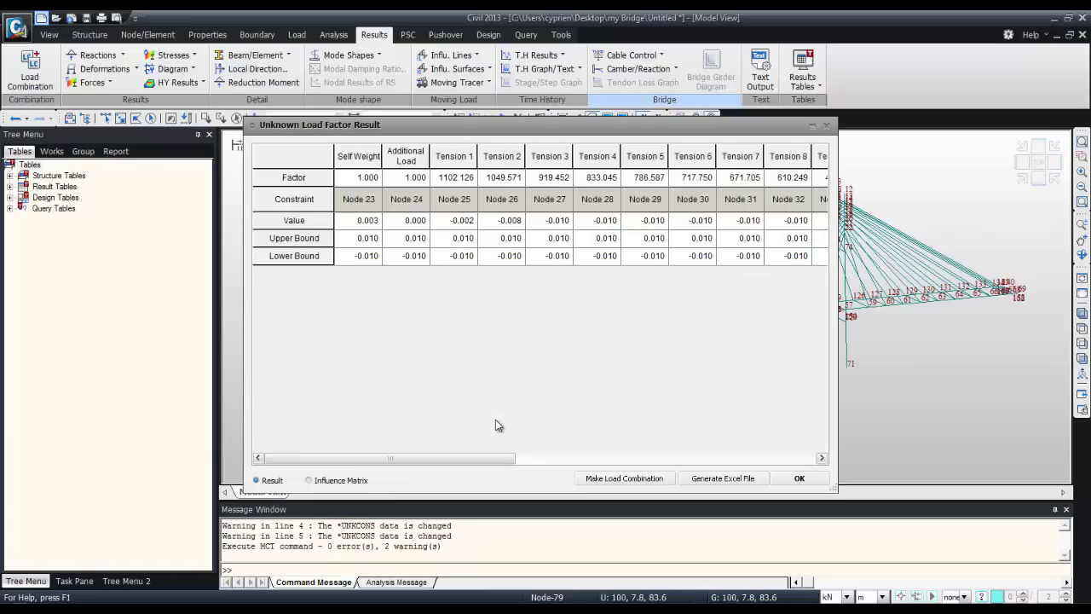
# - Review the influence matrix down to Tension 20, then close the Unknown Load Factor Result window
pyautogui.click(307, 480)
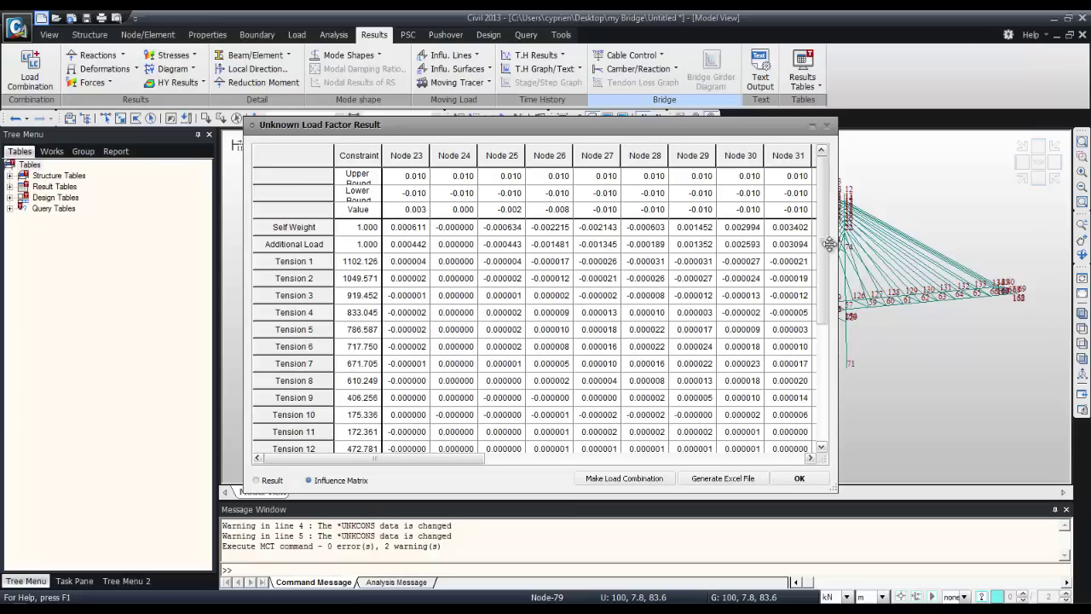
pyautogui.moveTo(827, 244); pyautogui.dragTo(829, 213)
pyautogui.moveTo(825, 251); pyautogui.dragTo(824, 388)
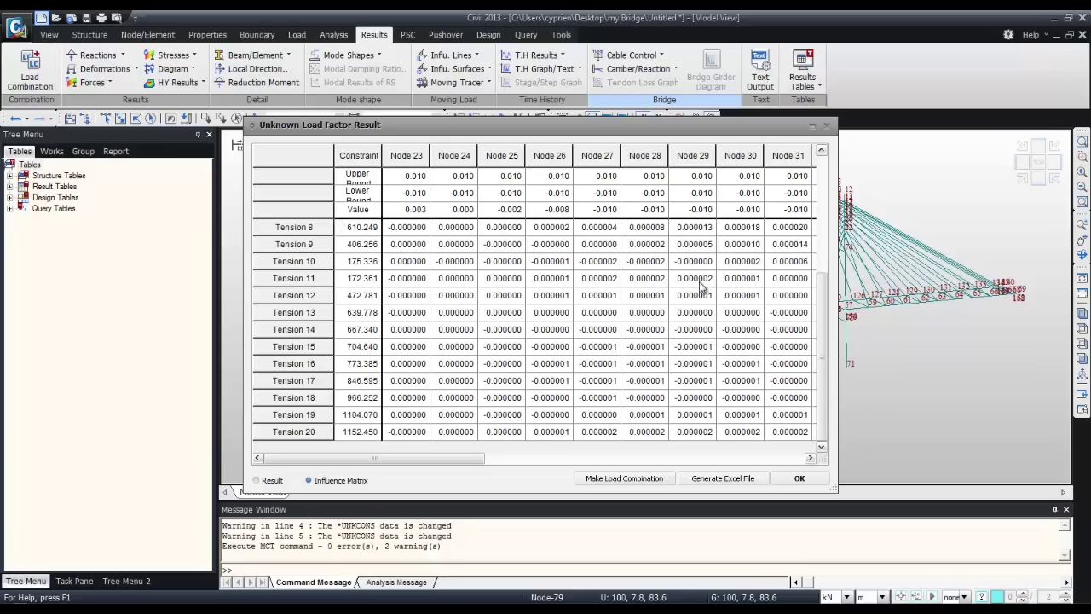
pyautogui.click(810, 478)
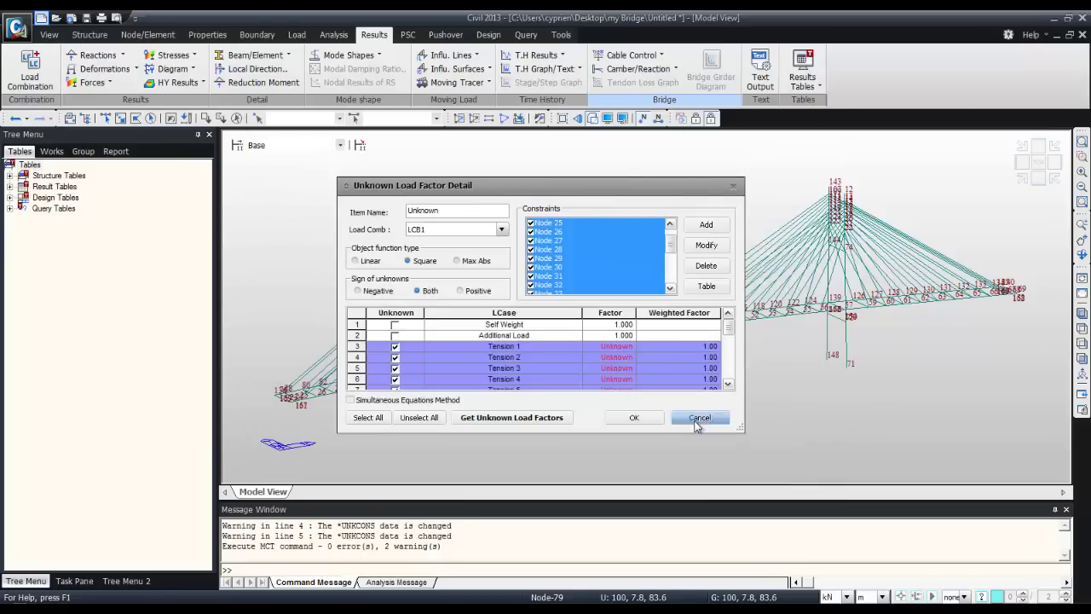
# - Confirm both Unknown Load Factor dialogs, load LCB1 into Cable Force Tuning, then return to Model View
pyautogui.click(634, 417)
pyautogui.click(581, 363)
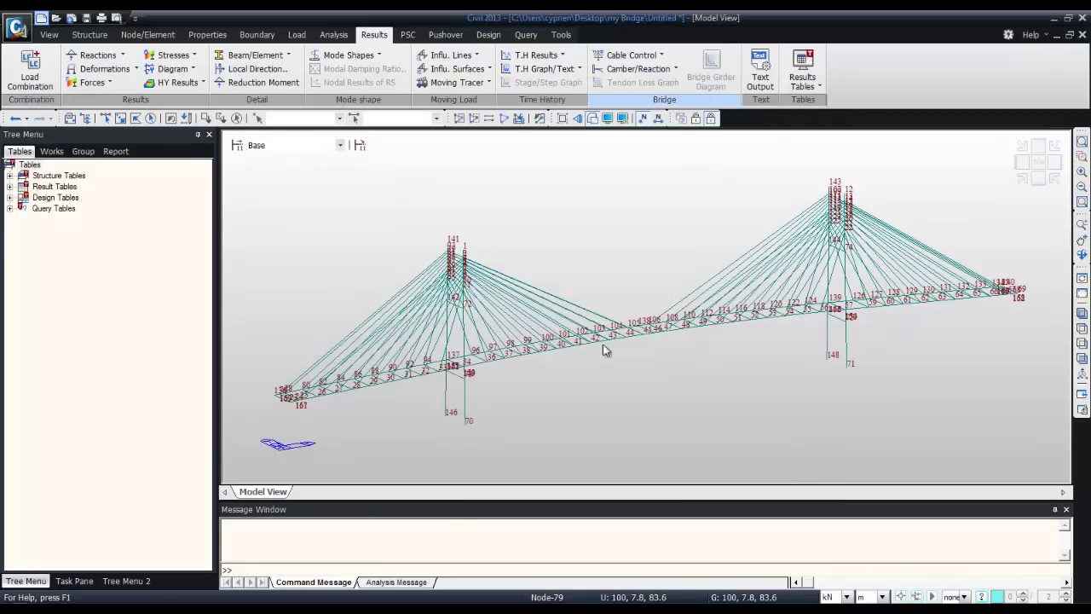
pyautogui.click(658, 56)
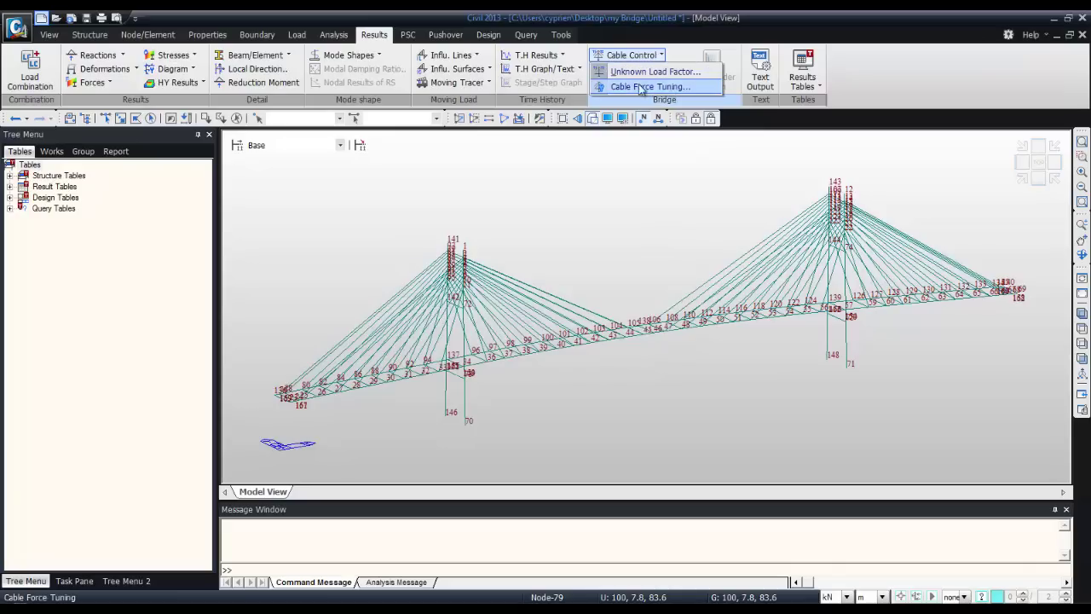
pyautogui.click(639, 87)
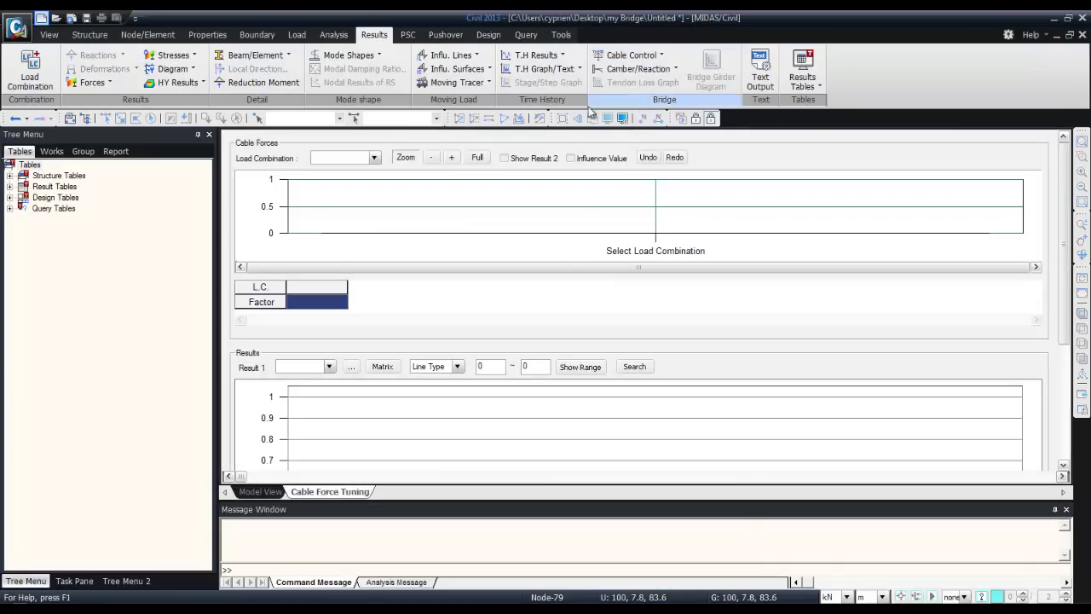
pyautogui.click(374, 158)
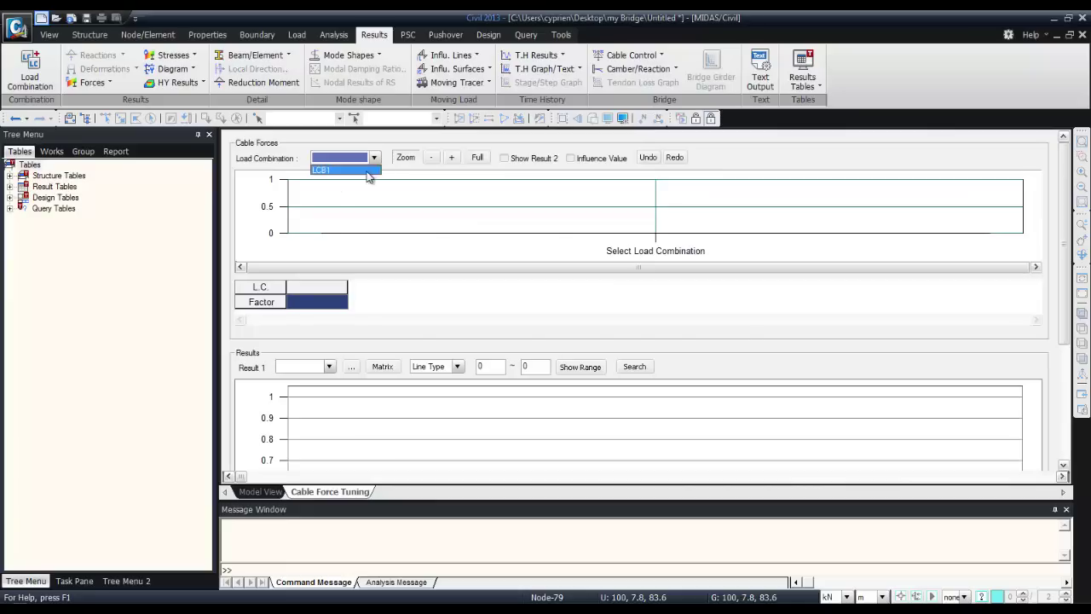
pyautogui.click(362, 170)
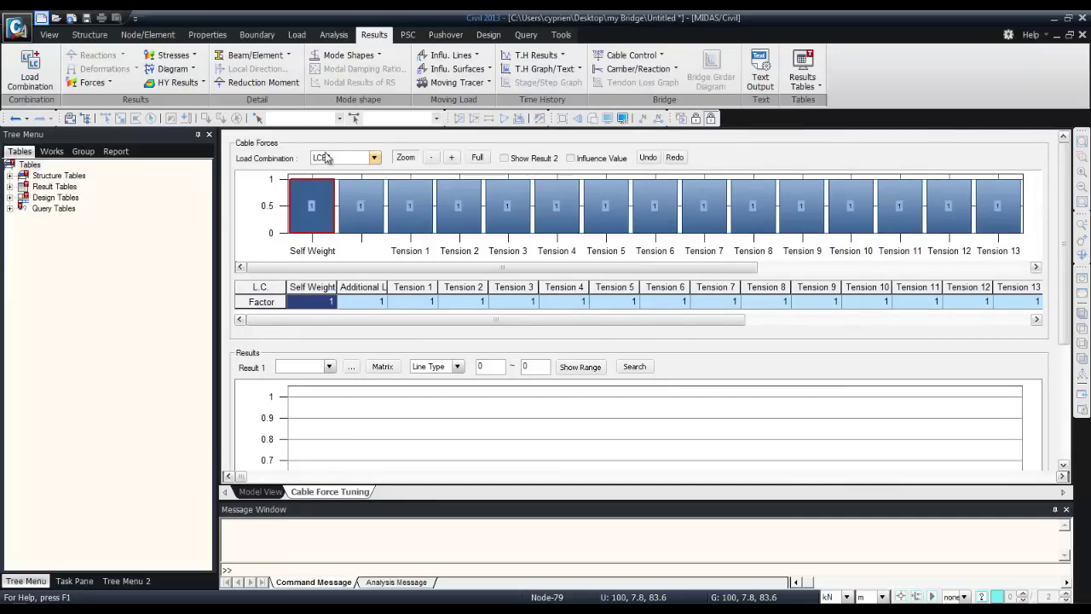
pyautogui.click(635, 55)
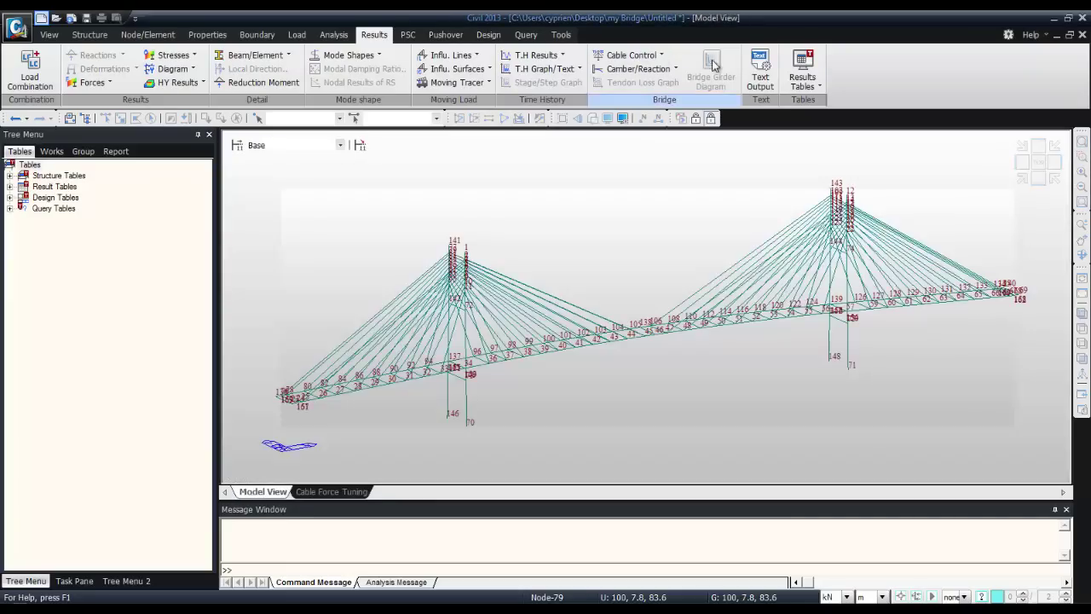
# - Recompute the Unknown group's load factors and display their influence matrix
pyautogui.click(635, 55)
pyautogui.click(646, 73)
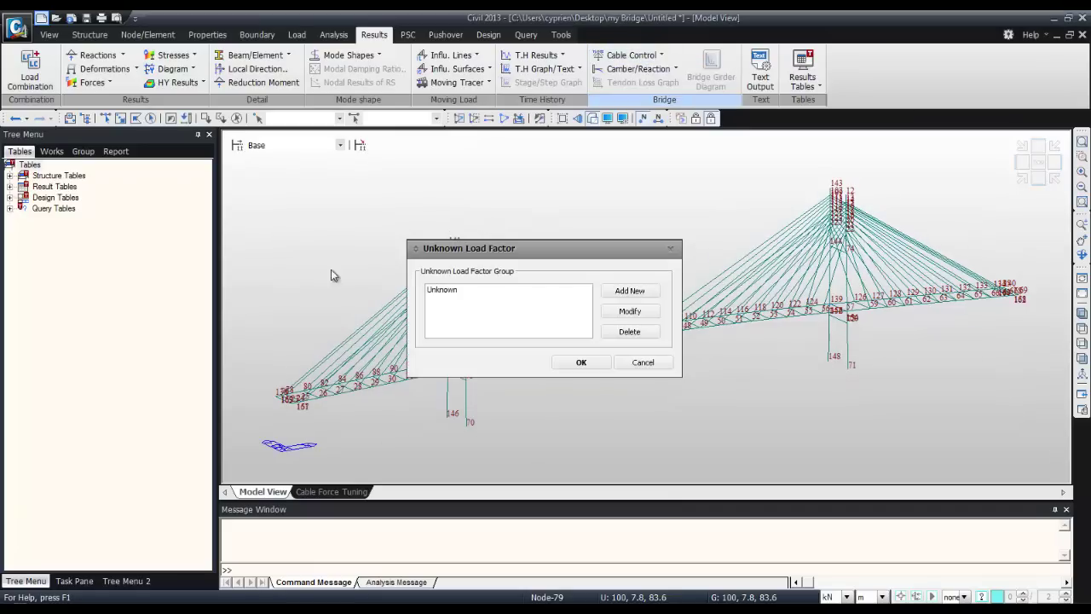
pyautogui.click(453, 298)
pyautogui.click(635, 312)
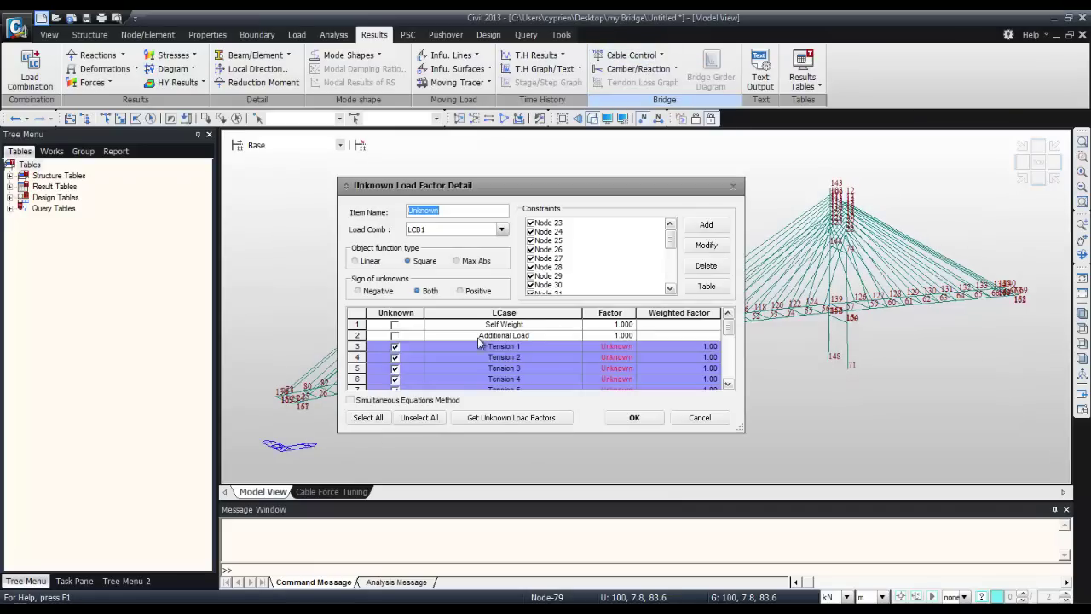
pyautogui.click(508, 418)
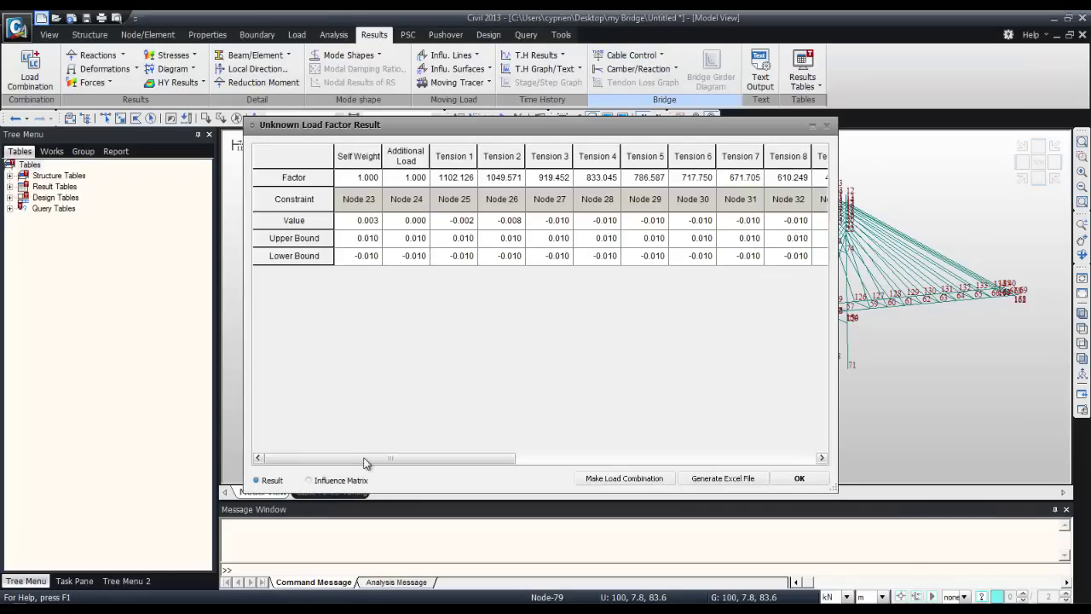
pyautogui.click(317, 481)
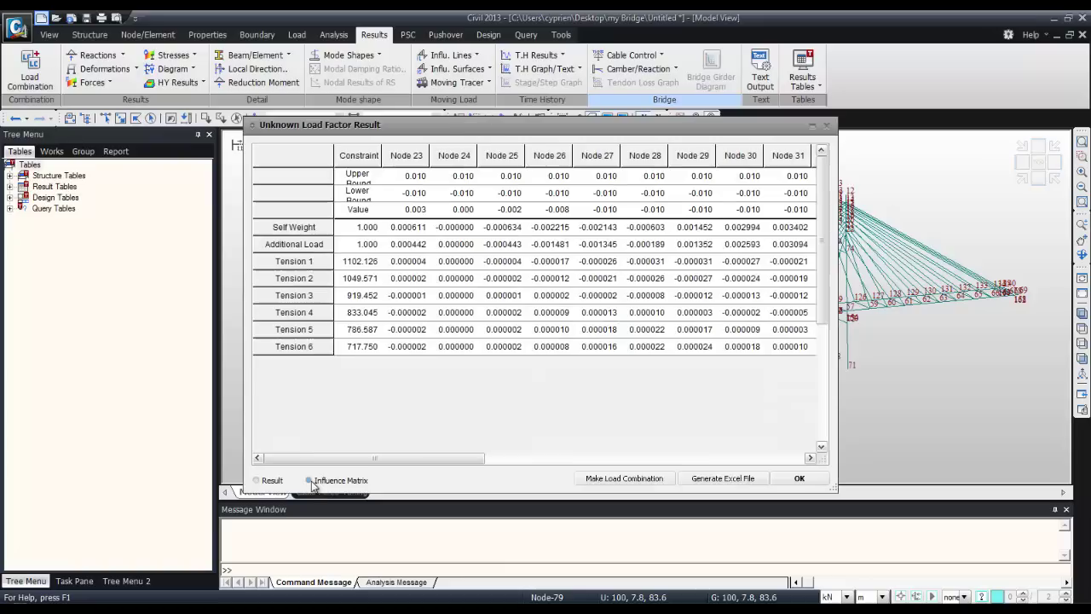
# - Create load combination LCB2 from the computed factors and close the result dialogs
pyautogui.click(612, 479)
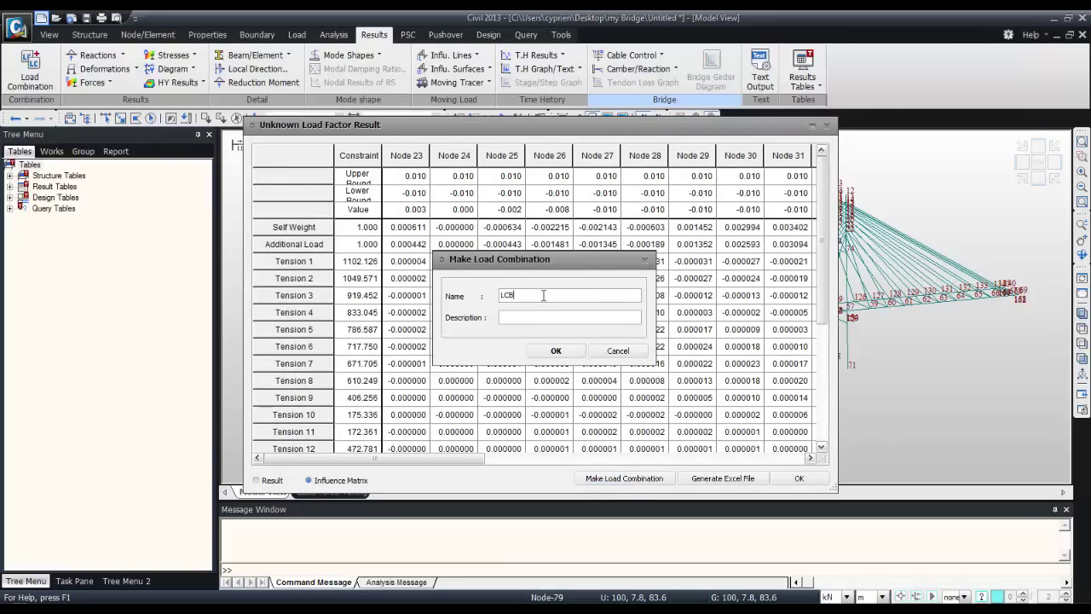
pyautogui.write('LCB2')
pyautogui.click(555, 350)
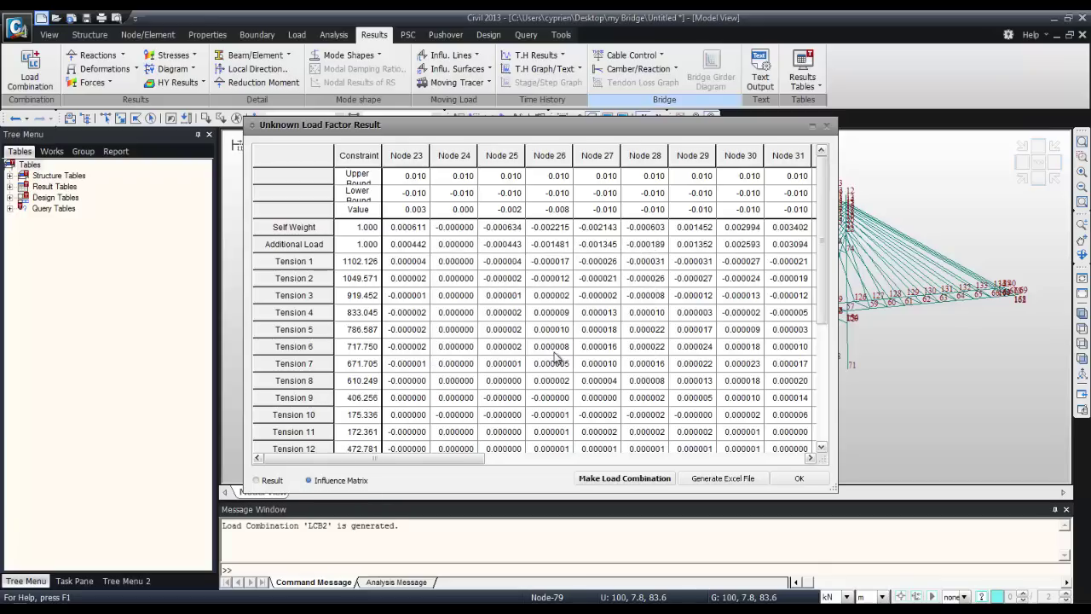
pyautogui.click(800, 478)
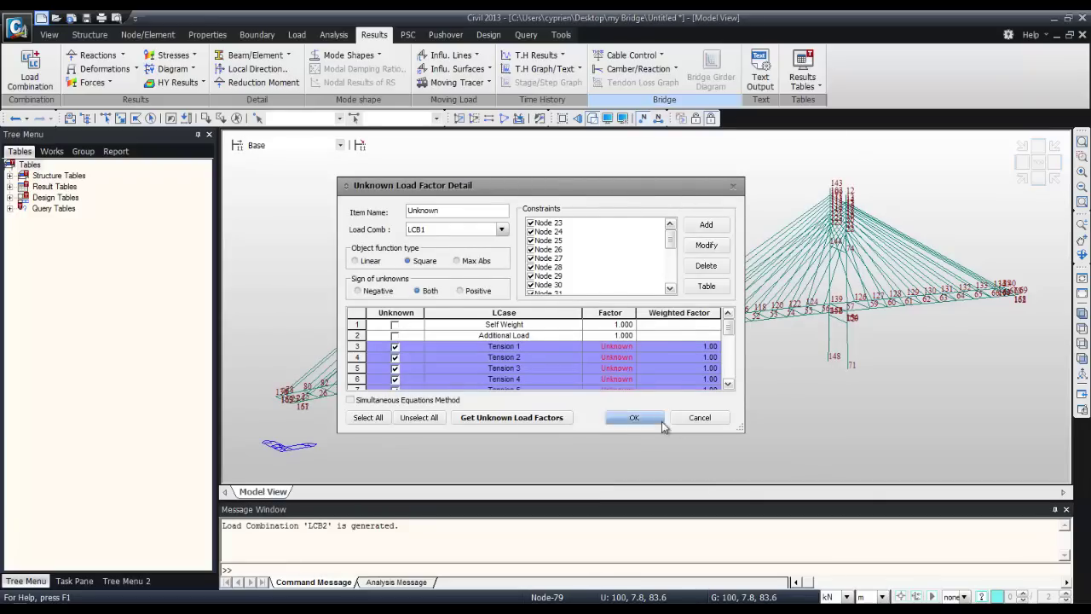
pyautogui.click(622, 418)
# - Load LCB2 into Cable Force Tuning, showing Tension 1 at about 1102.13
pyautogui.click(579, 364)
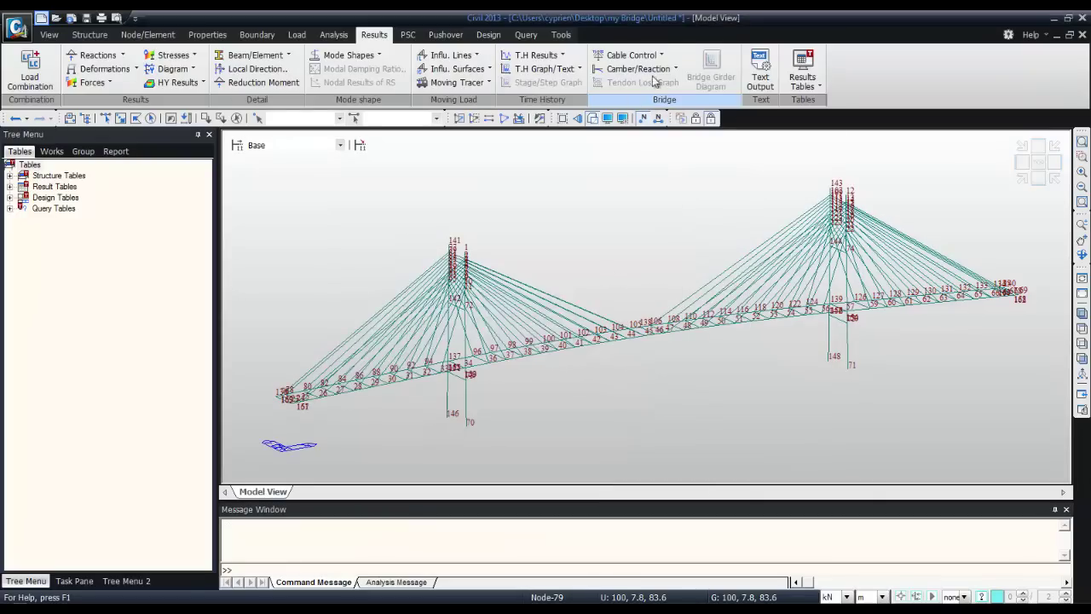
pyautogui.click(662, 57)
pyautogui.click(652, 88)
pyautogui.click(373, 158)
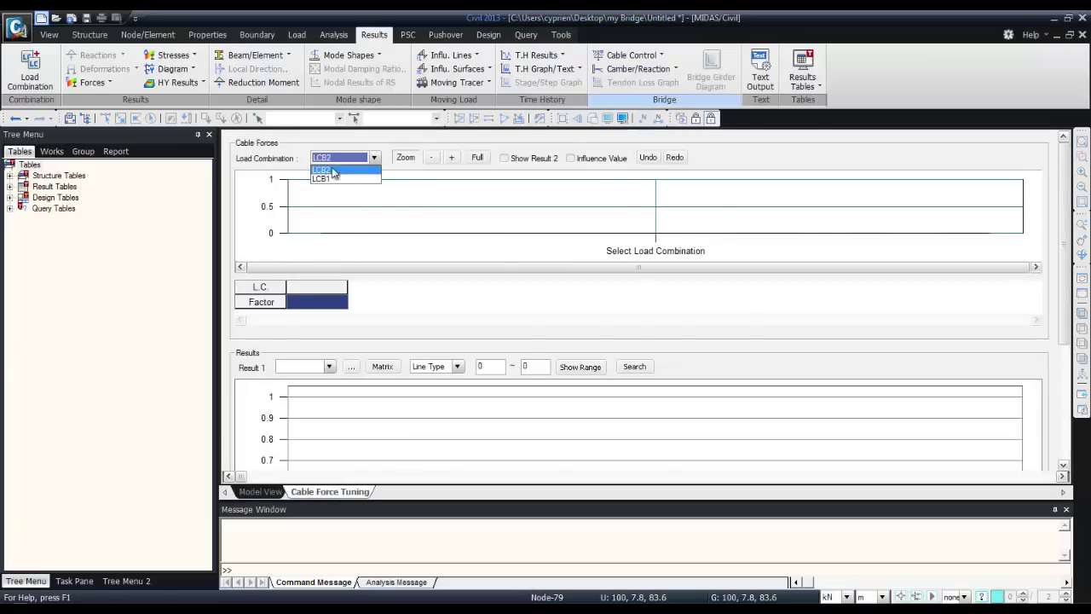
pyautogui.click(332, 169)
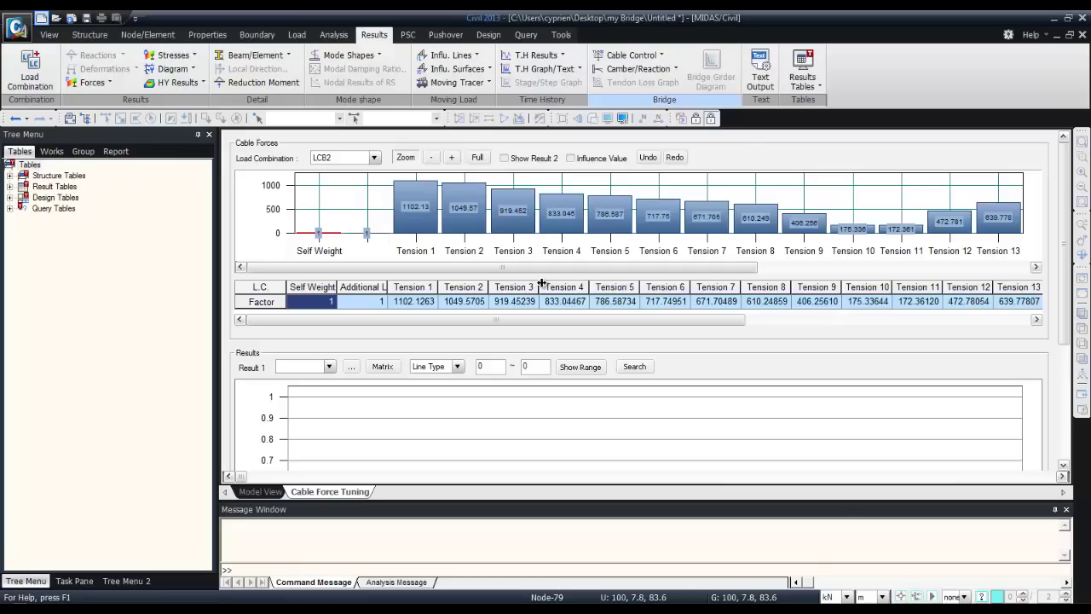
pyautogui.moveTo(1073, 234); pyautogui.dragTo(1066, 320)
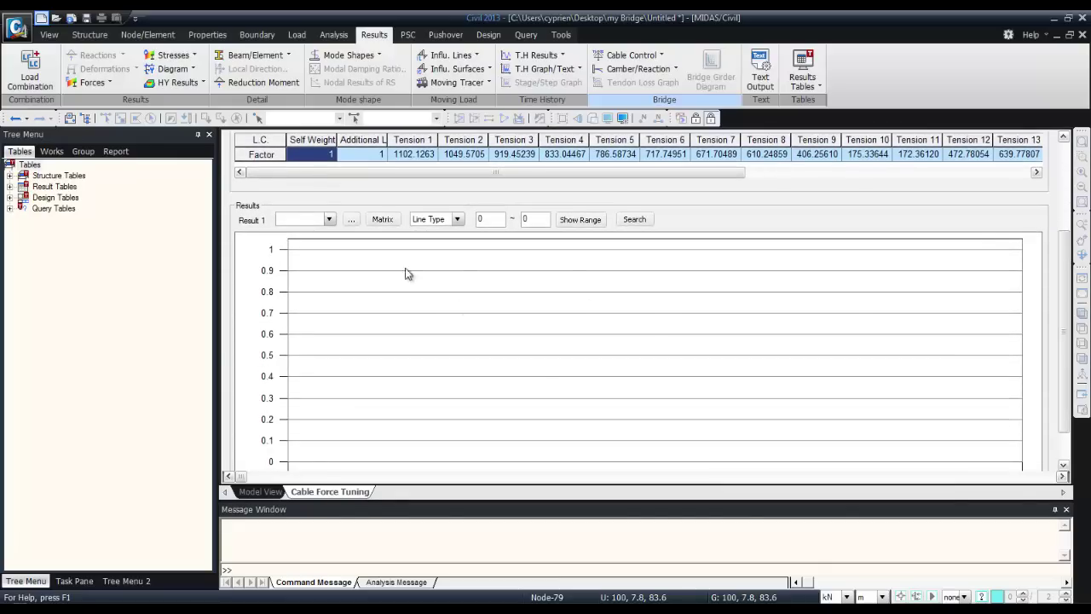
# - Pick a colour for Result 1 and inspect its result item group choices before closing
pyautogui.click(330, 221)
pyautogui.click(326, 220)
pyautogui.click(351, 220)
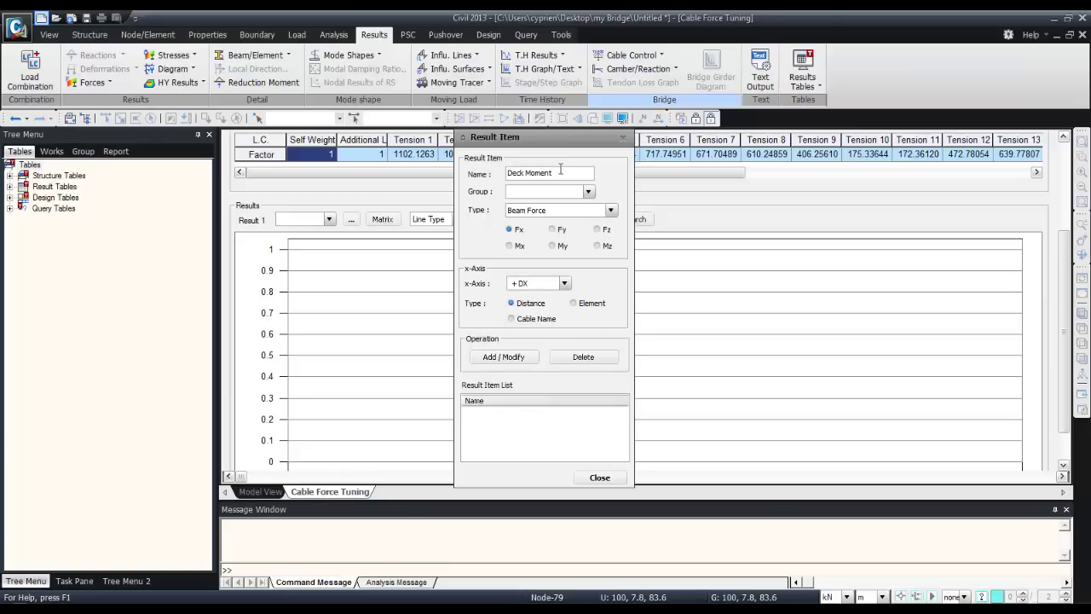
pyautogui.click(589, 192)
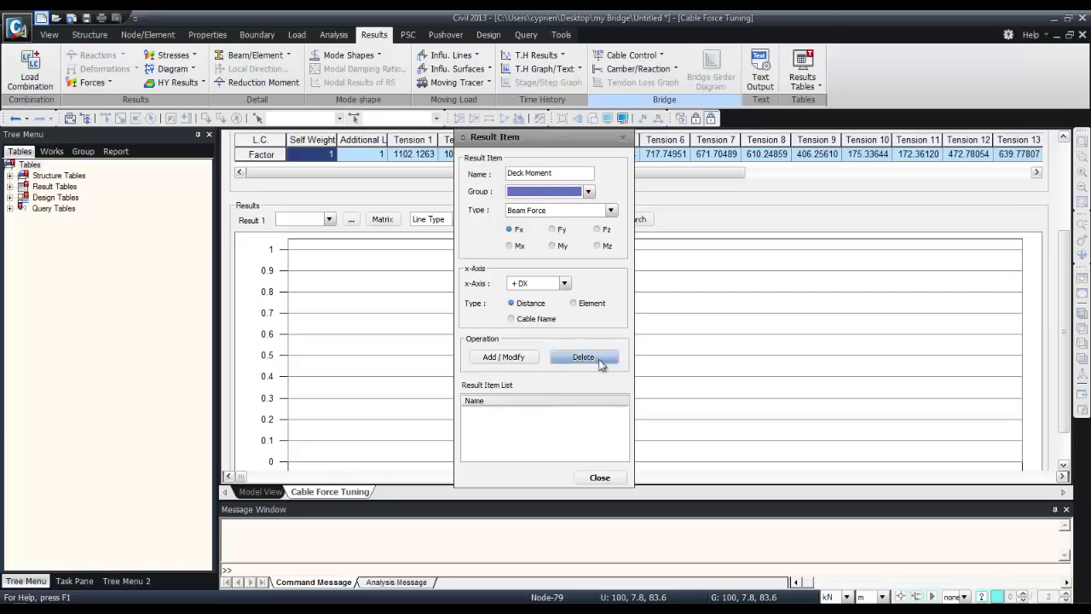
pyautogui.click(601, 476)
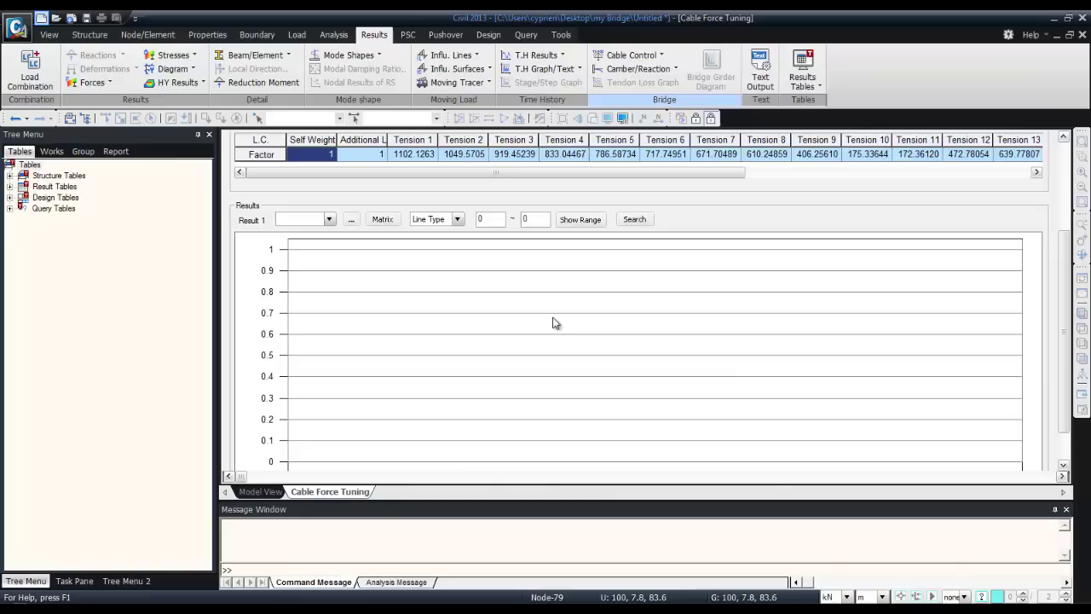
# - Create a new structure group named Deck
pyautogui.click(243, 493)
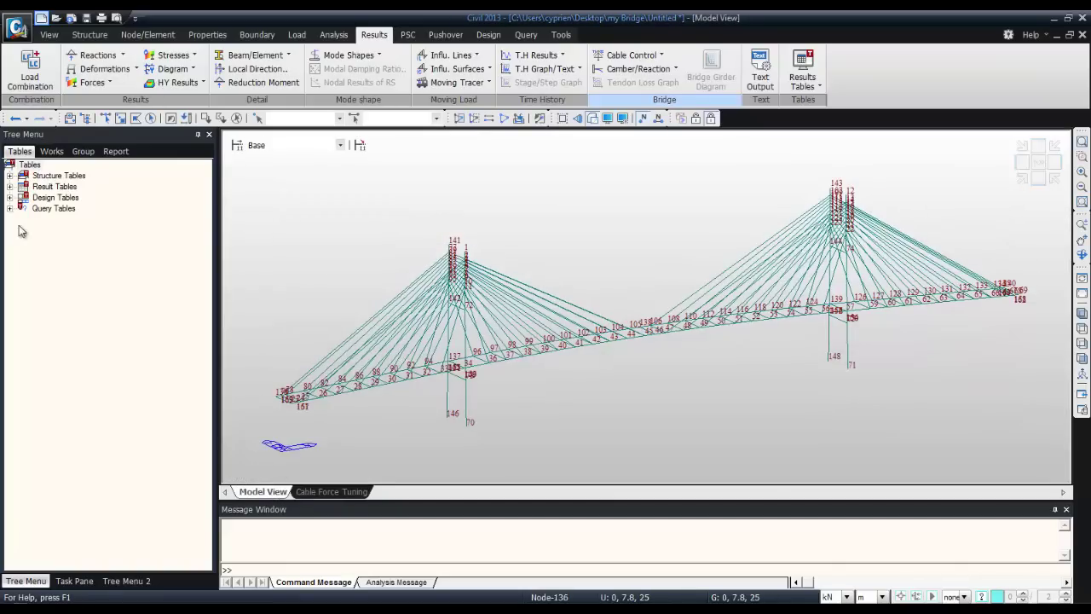
pyautogui.click(83, 151)
pyautogui.click(58, 175)
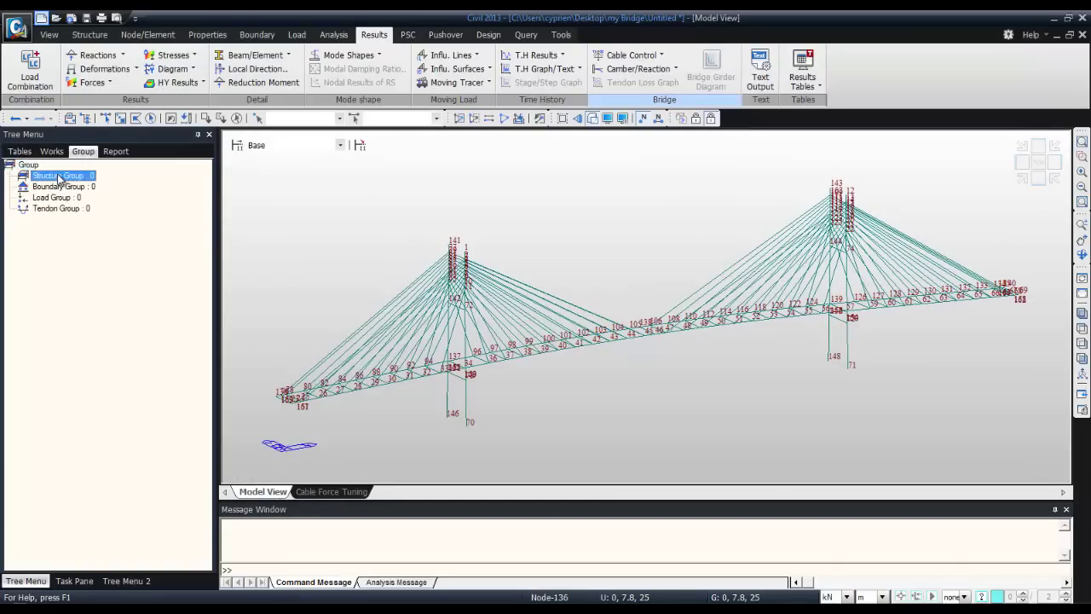
pyautogui.rightClick(58, 175)
pyautogui.click(75, 182)
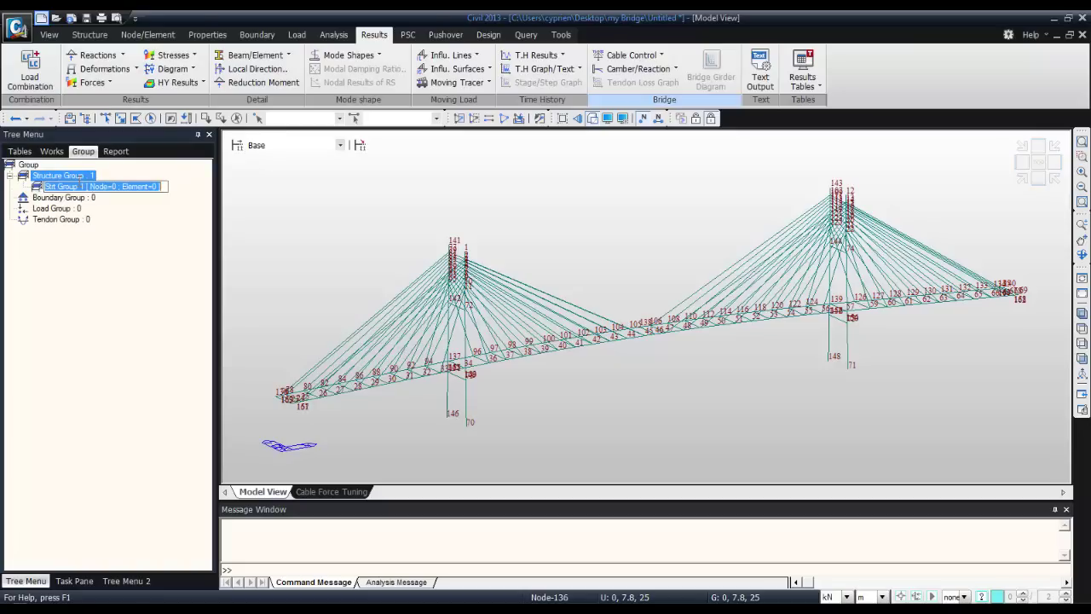
pyautogui.write('Dec')
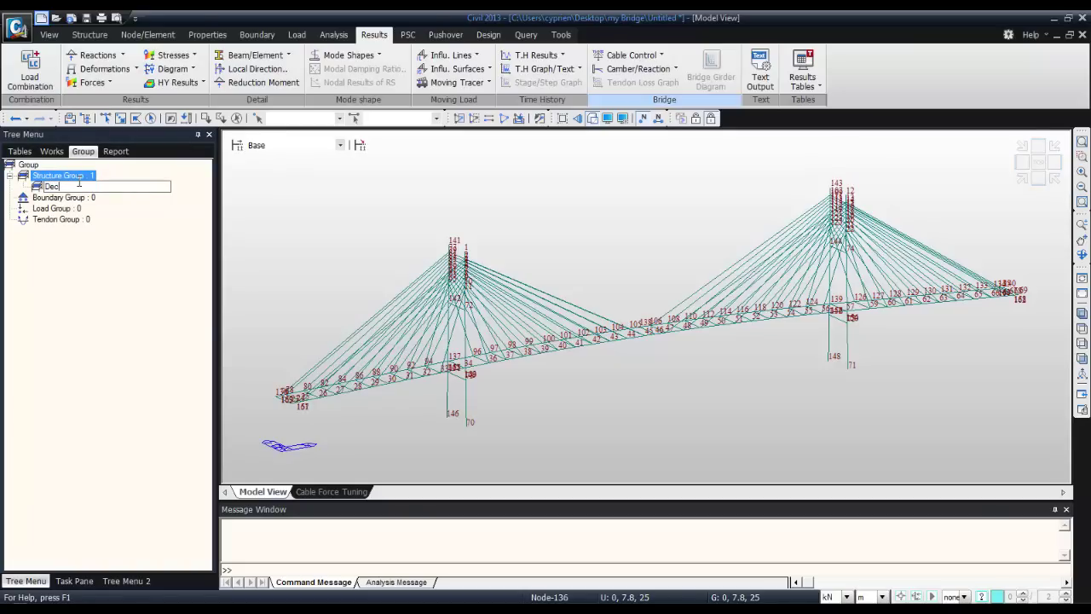
pyautogui.write('k')
pyautogui.press('Return')
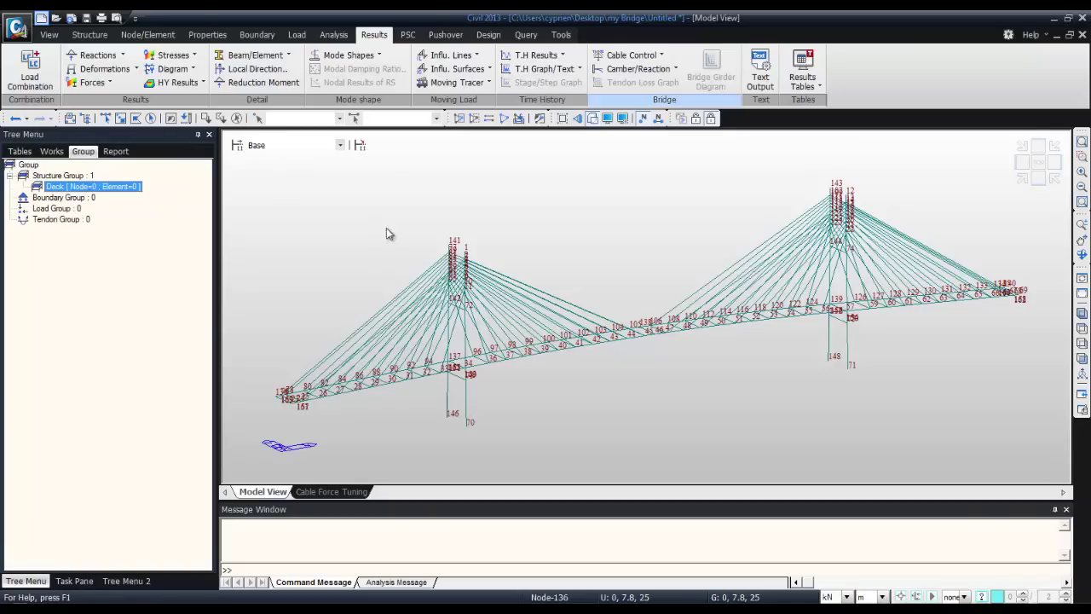
# - Select all 88 Girder-material elements and assign them to the Deck group
pyautogui.click(355, 119)
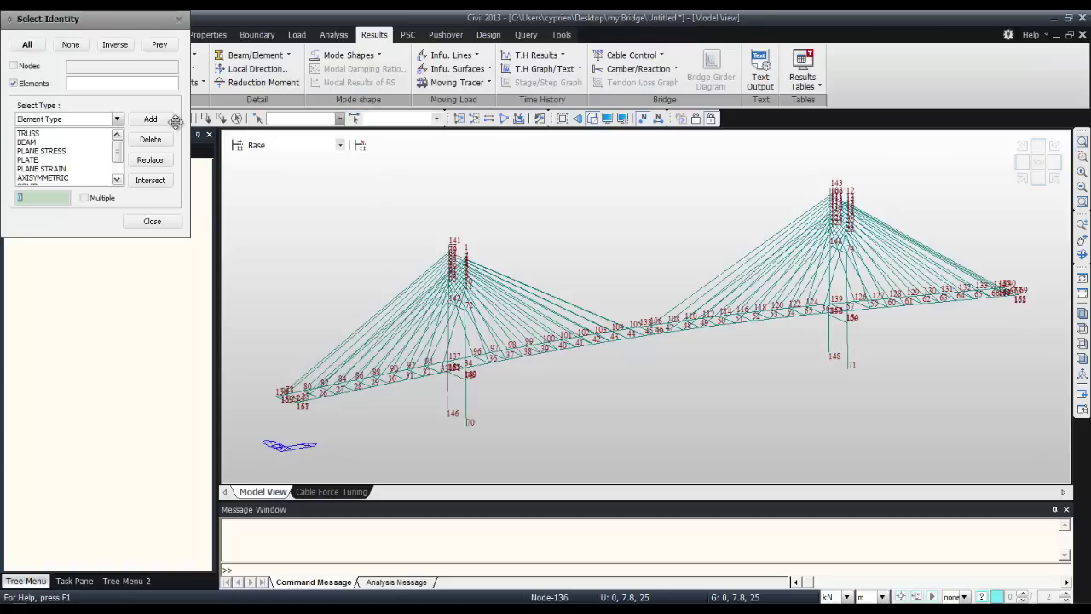
pyautogui.click(117, 119)
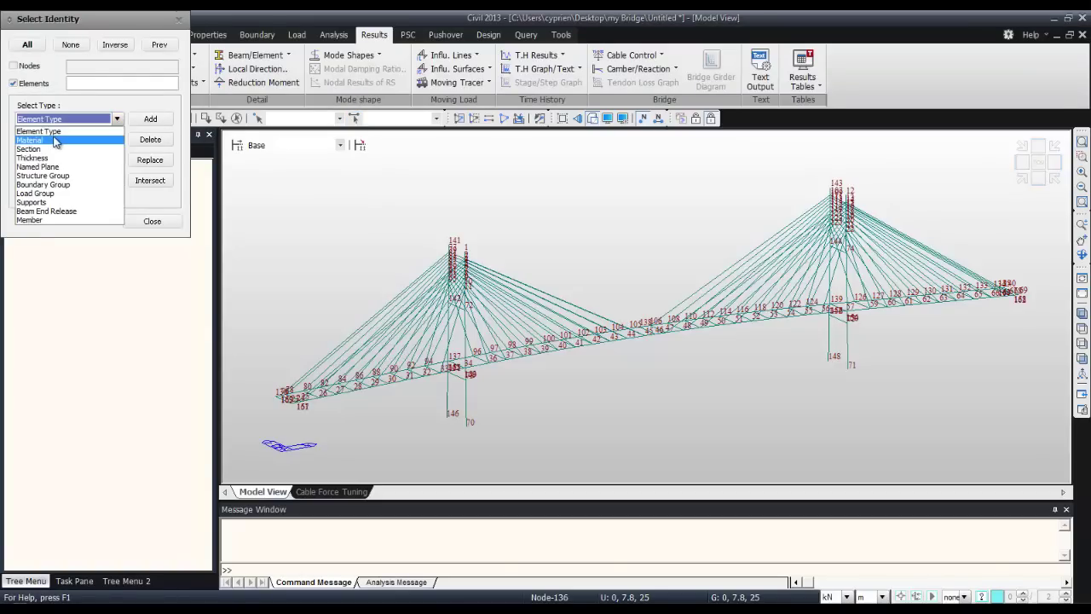
pyautogui.click(40, 140)
pyautogui.click(44, 142)
pyautogui.click(149, 120)
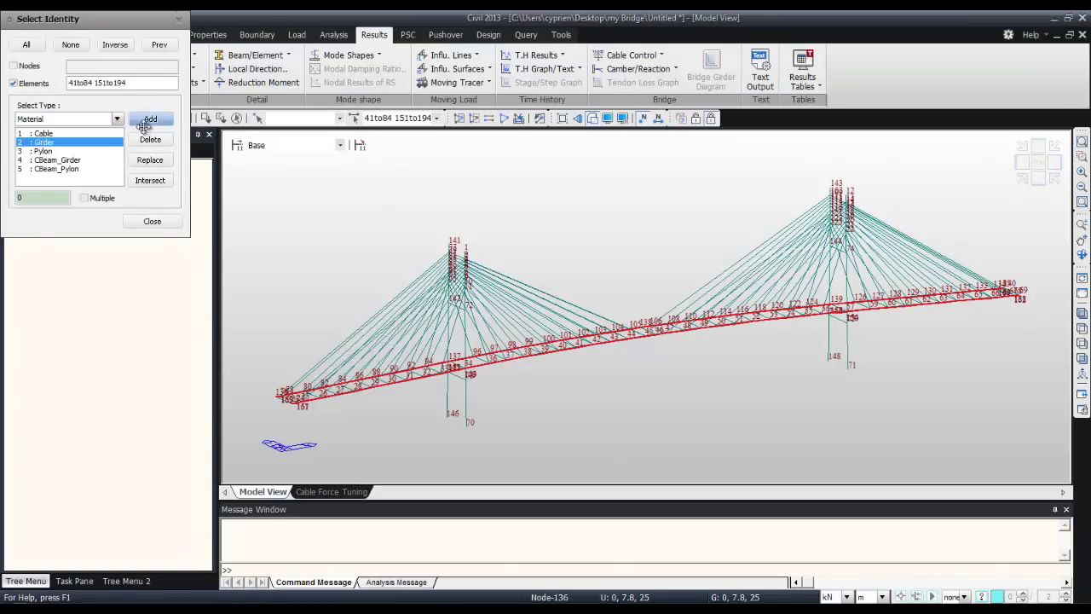
pyautogui.click(152, 220)
pyautogui.moveTo(75, 192); pyautogui.dragTo(261, 202)
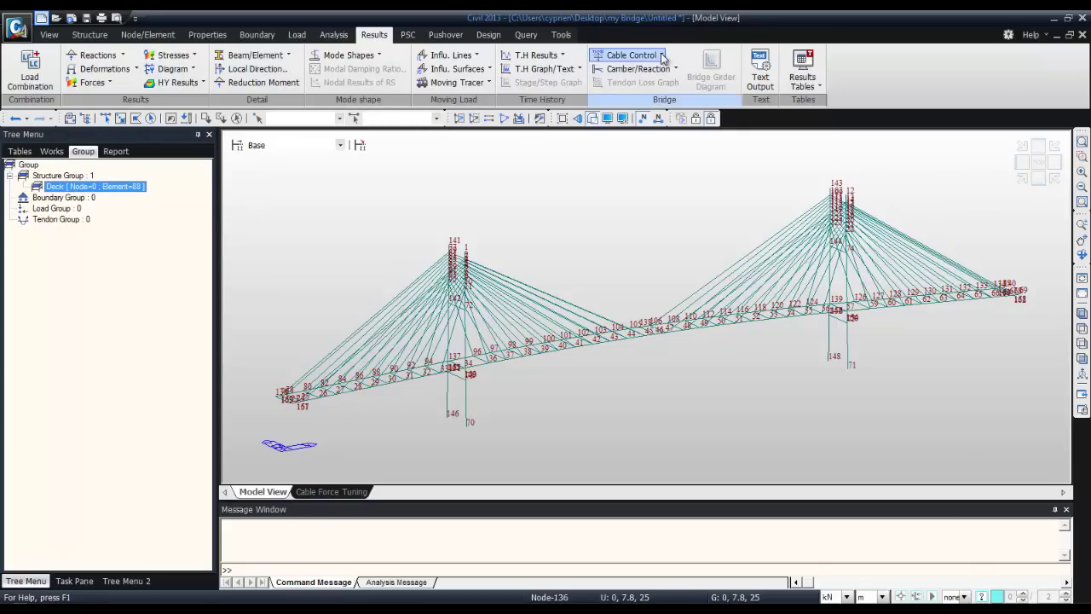
# - Define the Deck Moment result item: Deck group, Beam Force FZ, x-axis +DZ by element
pyautogui.click(323, 492)
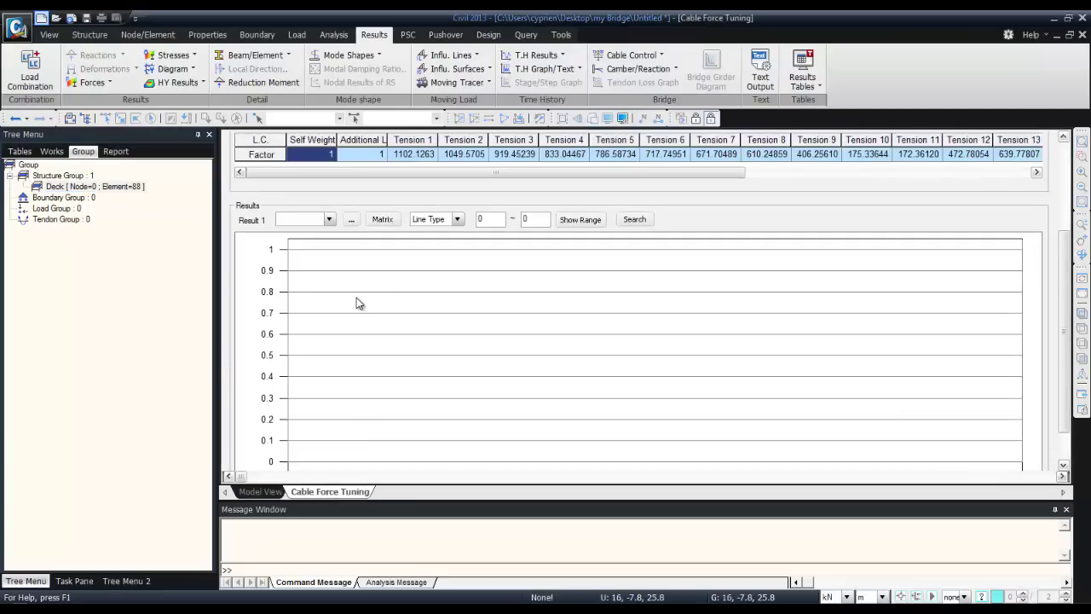
pyautogui.click(351, 219)
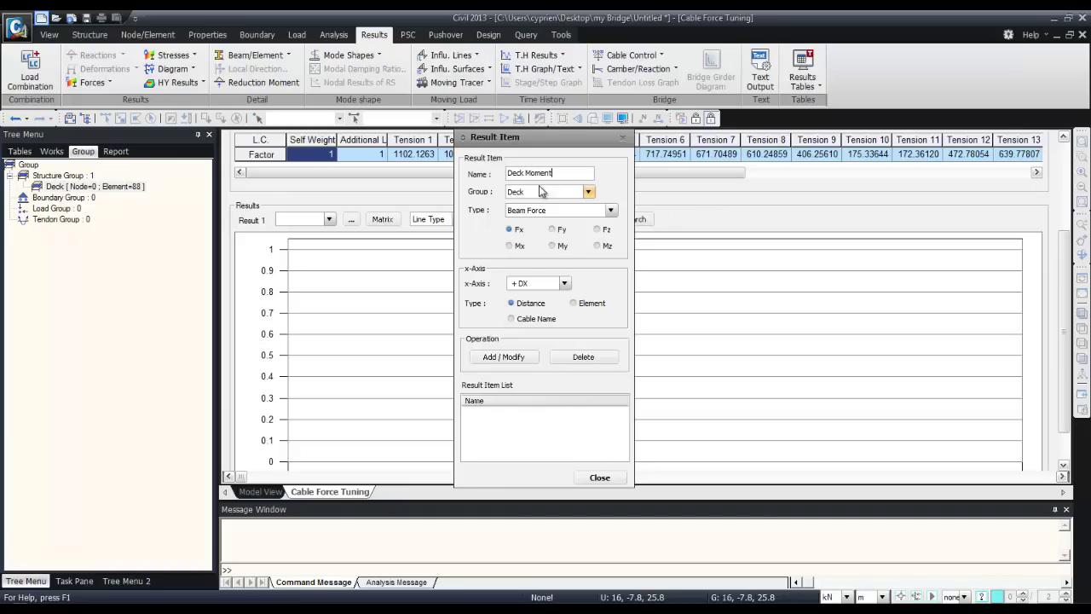
pyautogui.click(612, 211)
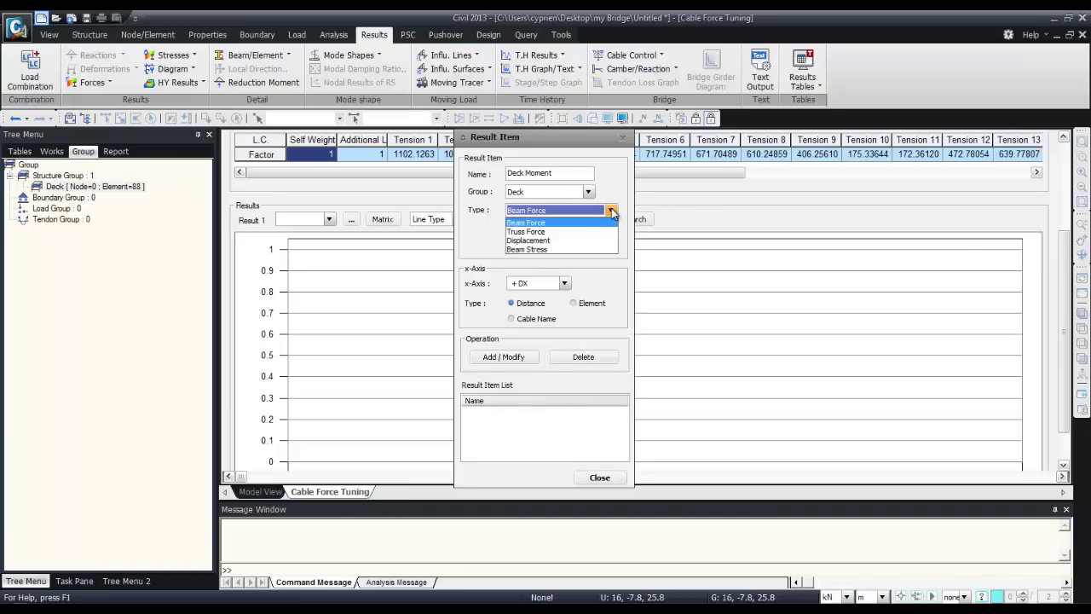
pyautogui.click(611, 210)
pyautogui.click(611, 210)
pyautogui.click(558, 225)
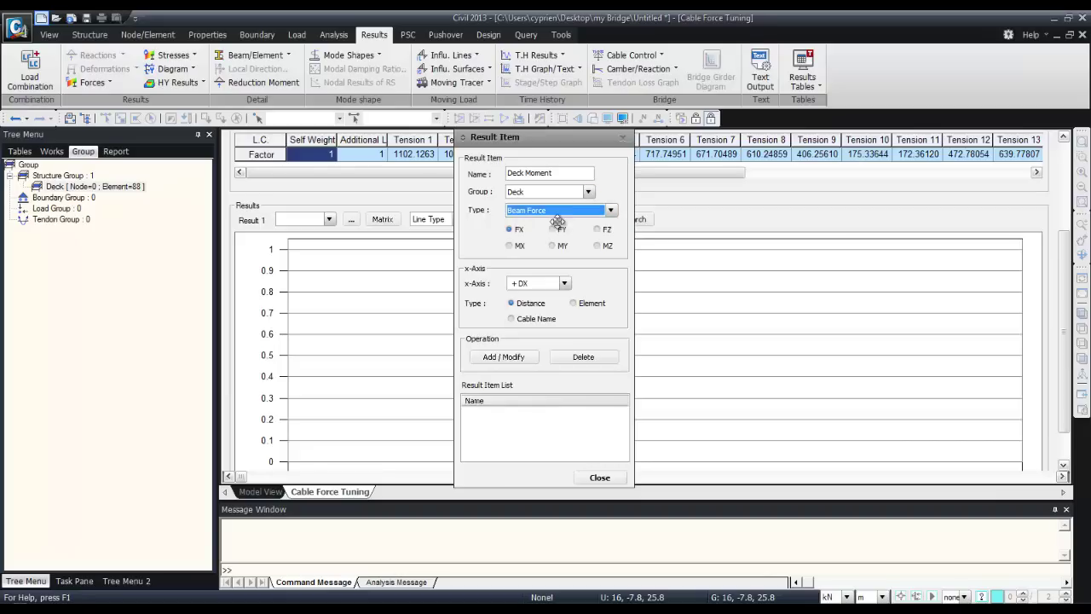
pyautogui.click(602, 232)
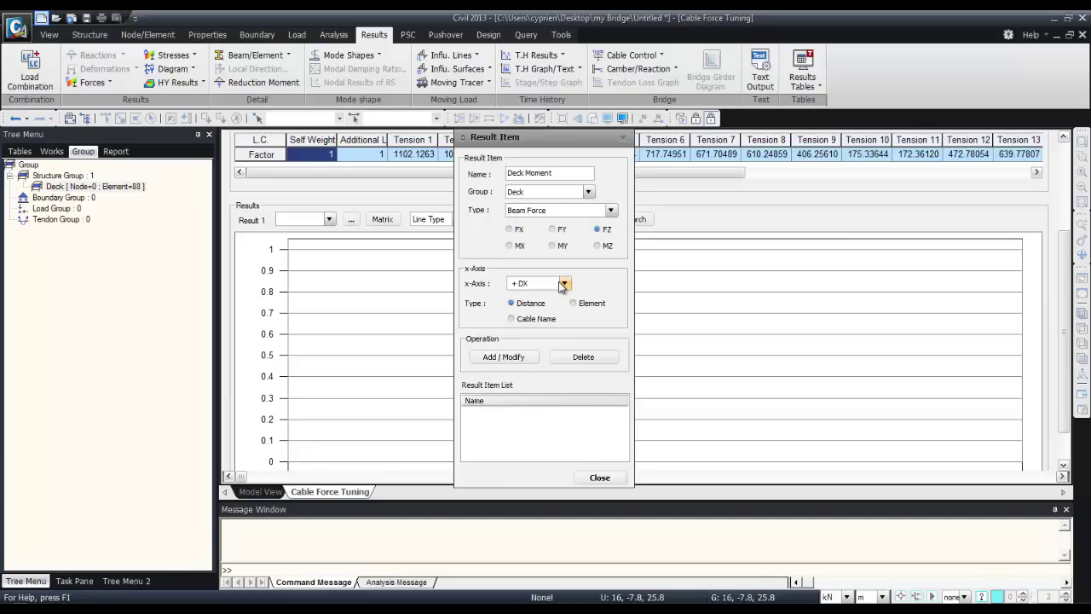
pyautogui.click(573, 302)
pyautogui.click(565, 283)
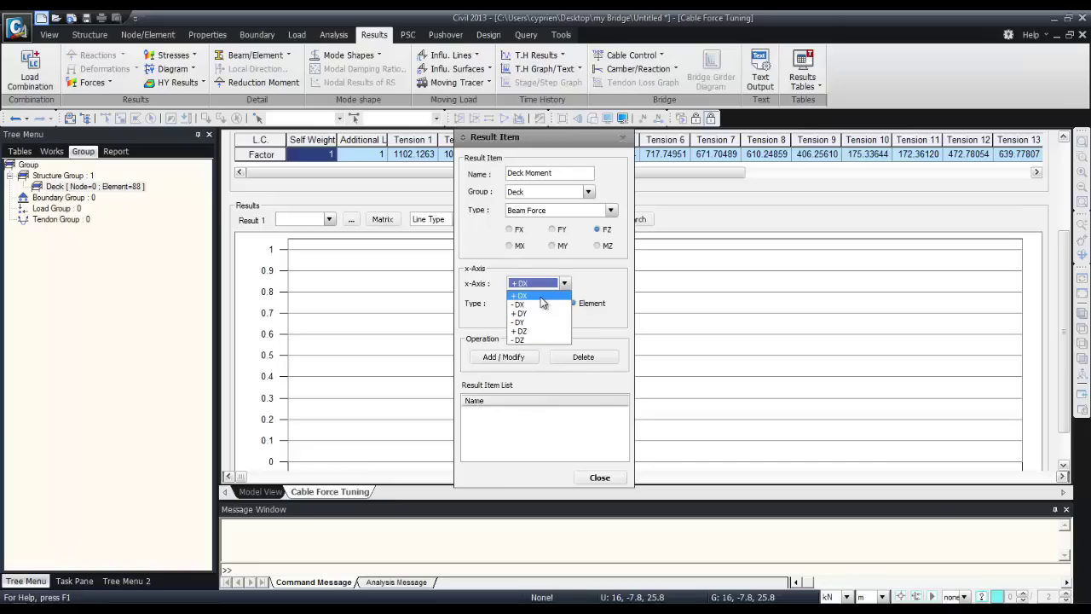
pyautogui.click(542, 331)
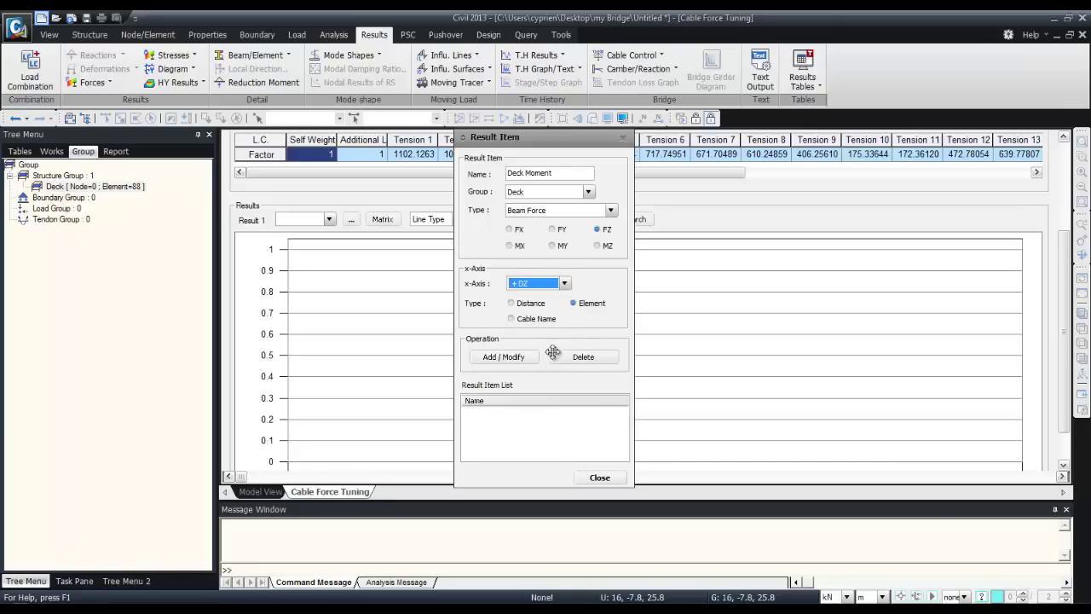
pyautogui.click(504, 358)
pyautogui.click(600, 478)
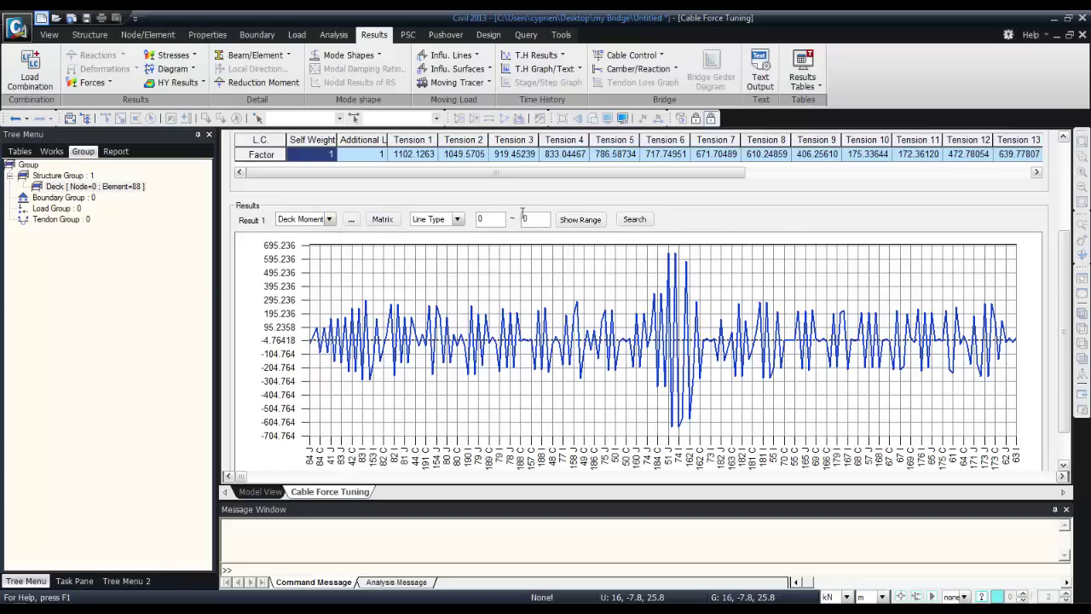
# - Show range limits of 1000 and -1000 on the Deck Moment graph
pyautogui.click(457, 219)
pyautogui.click(430, 233)
pyautogui.press('Tab')
pyautogui.write('-')
pyautogui.click(587, 220)
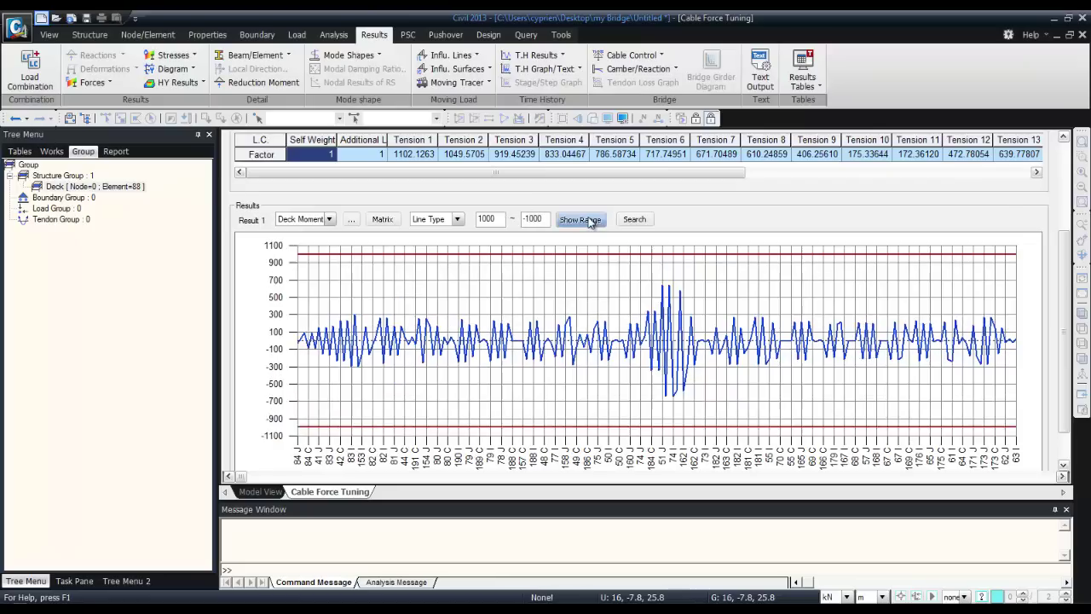
pyautogui.click(588, 220)
pyautogui.click(590, 221)
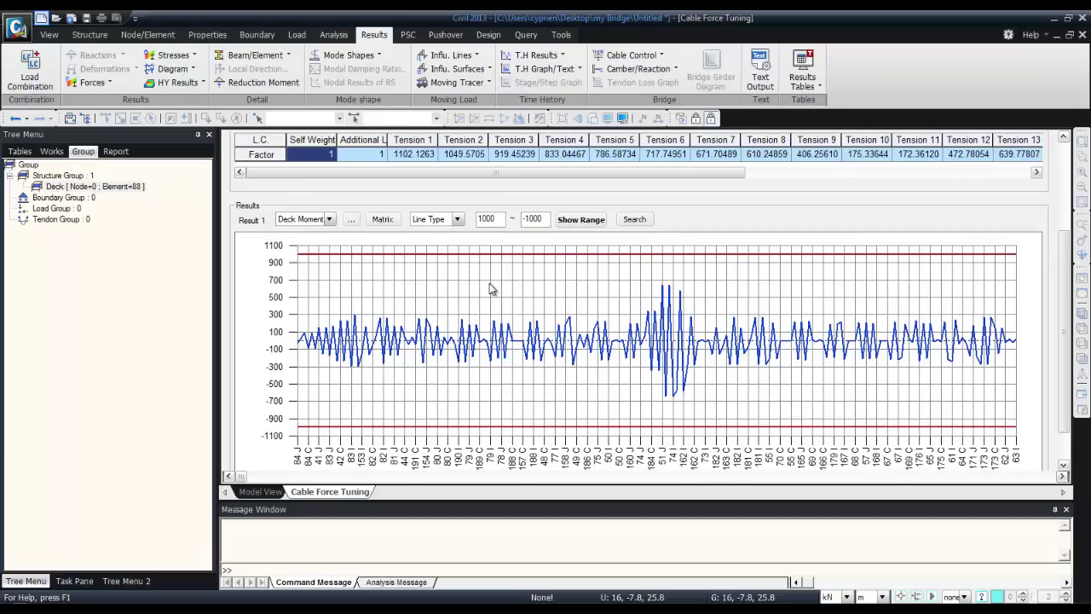
pyautogui.scroll(1, 493, 288)
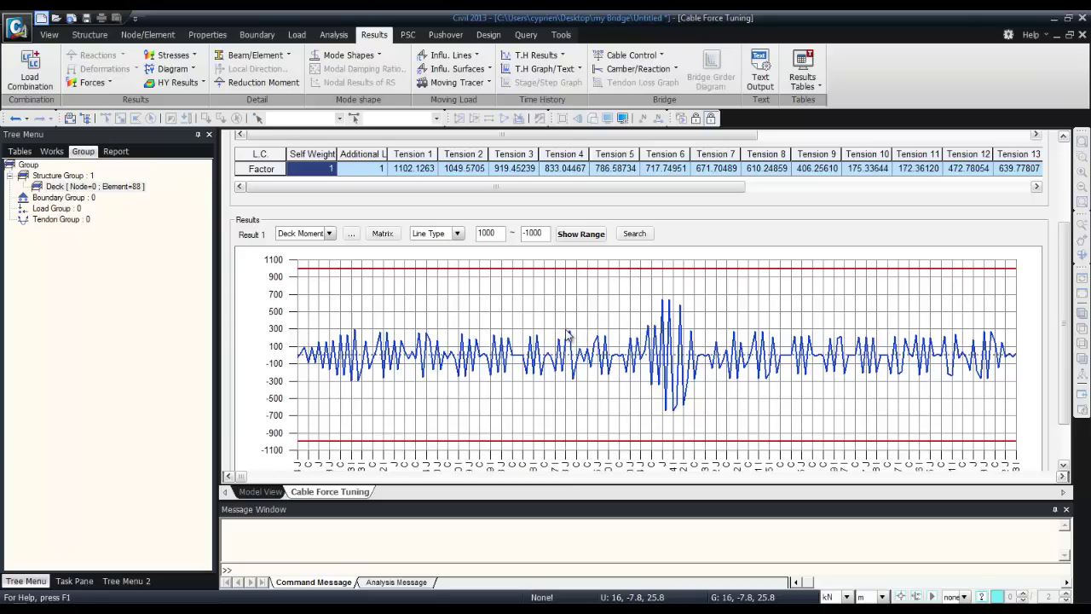
pyautogui.scroll(1, 1061, 303)
pyautogui.scroll(1, 1062, 304)
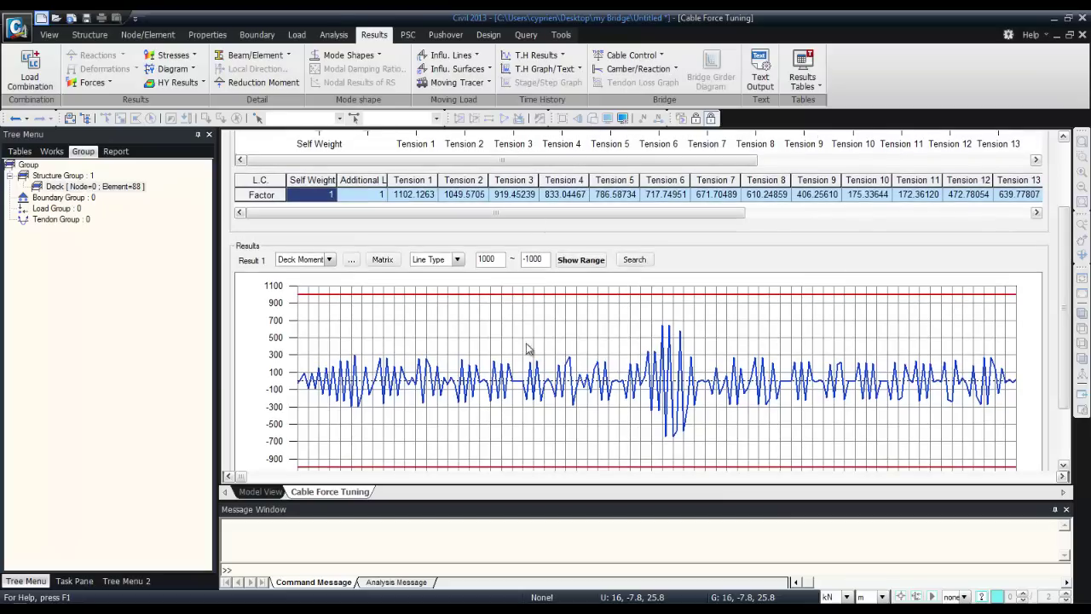
# - Change the Deck Moment range limits to 500 and -500
pyautogui.moveTo(492, 261); pyautogui.dragTo(478, 257)
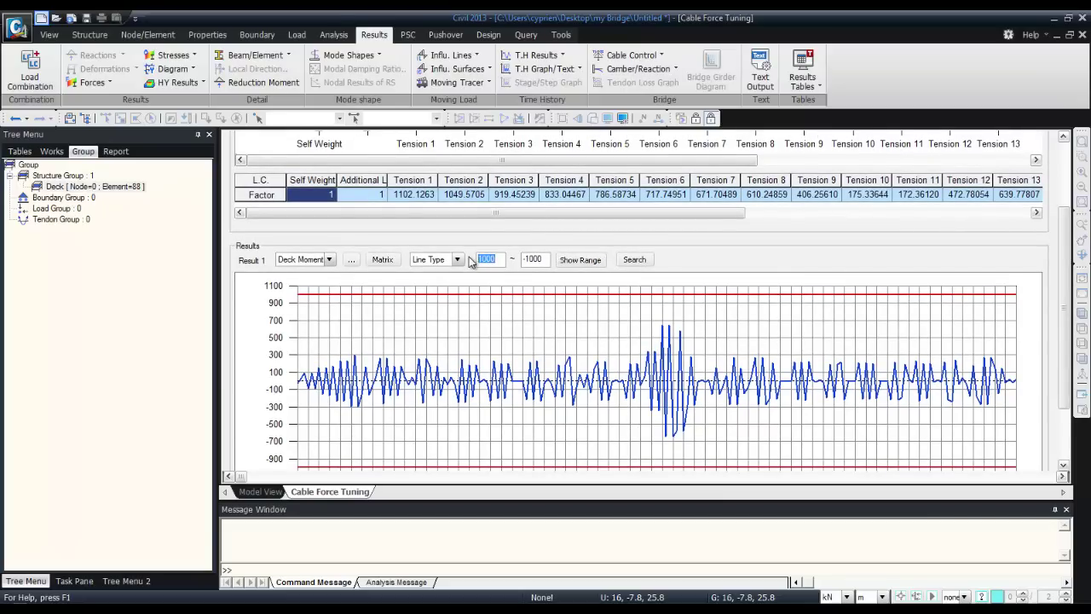
pyautogui.write('500')
pyautogui.moveTo(547, 260); pyautogui.dragTo(514, 268)
pyautogui.write('-500')
pyautogui.click(587, 260)
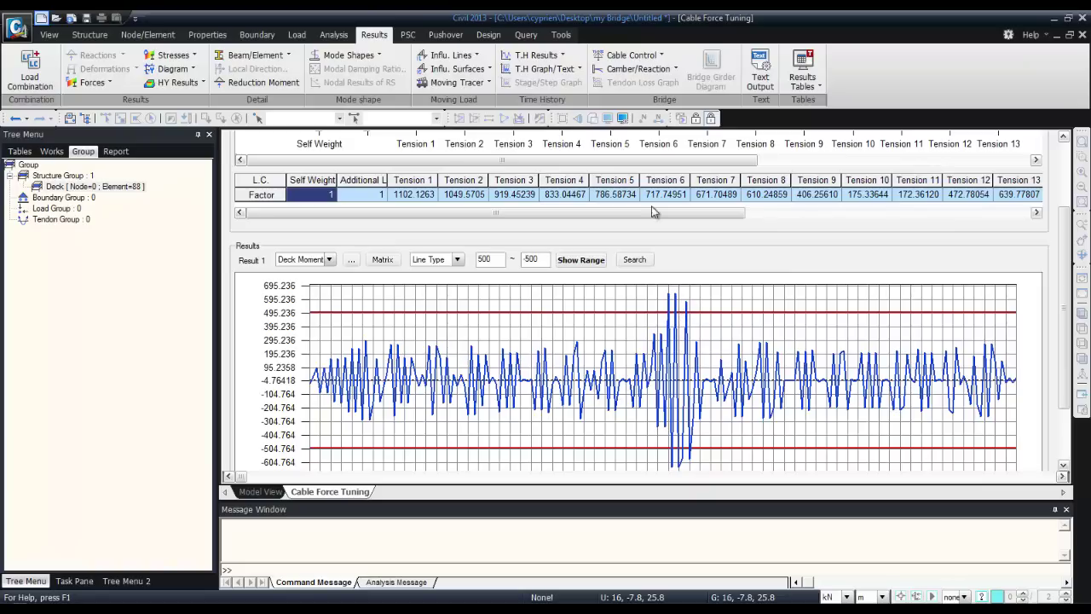
# - Try changing Tension 7 to 900, then undo it back to 671.70489
pyautogui.click(721, 195)
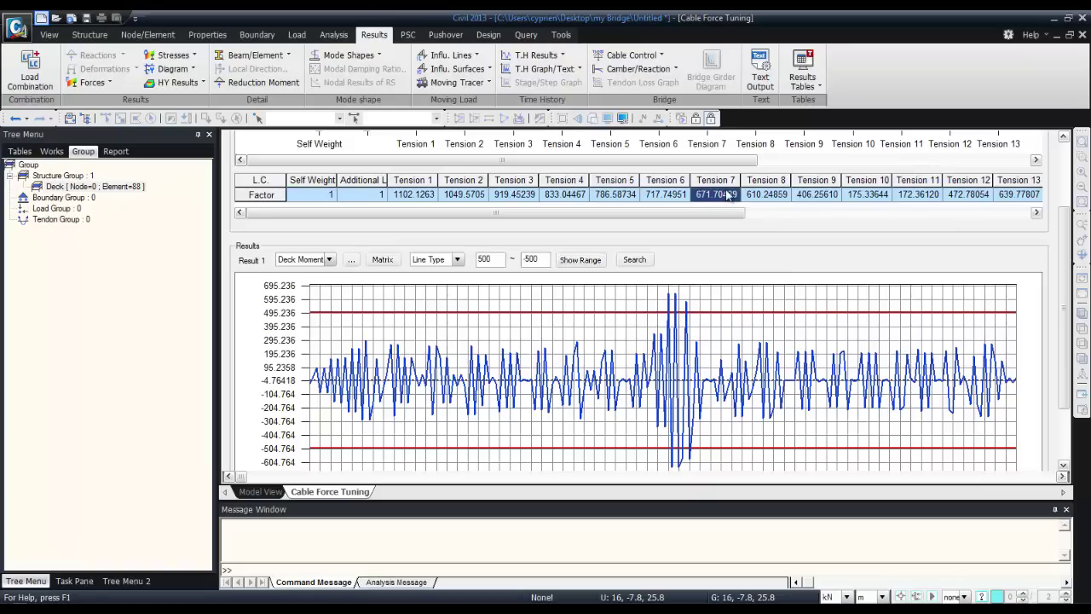
pyautogui.click(696, 194)
pyautogui.write('900')
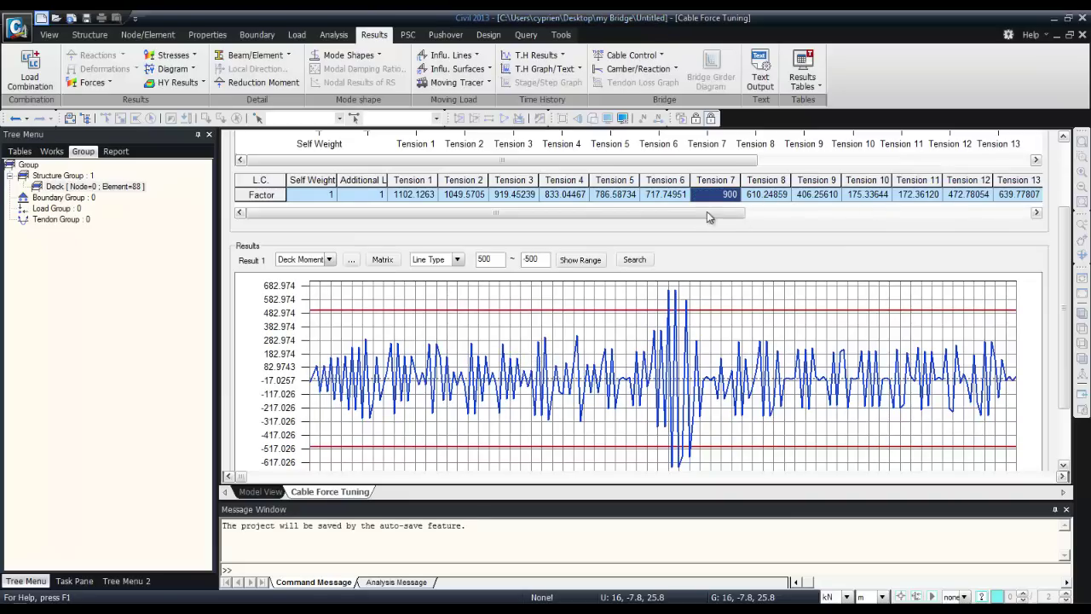
pyautogui.moveTo(707, 211); pyautogui.dragTo(573, 219)
pyautogui.scroll(3, 775, 211)
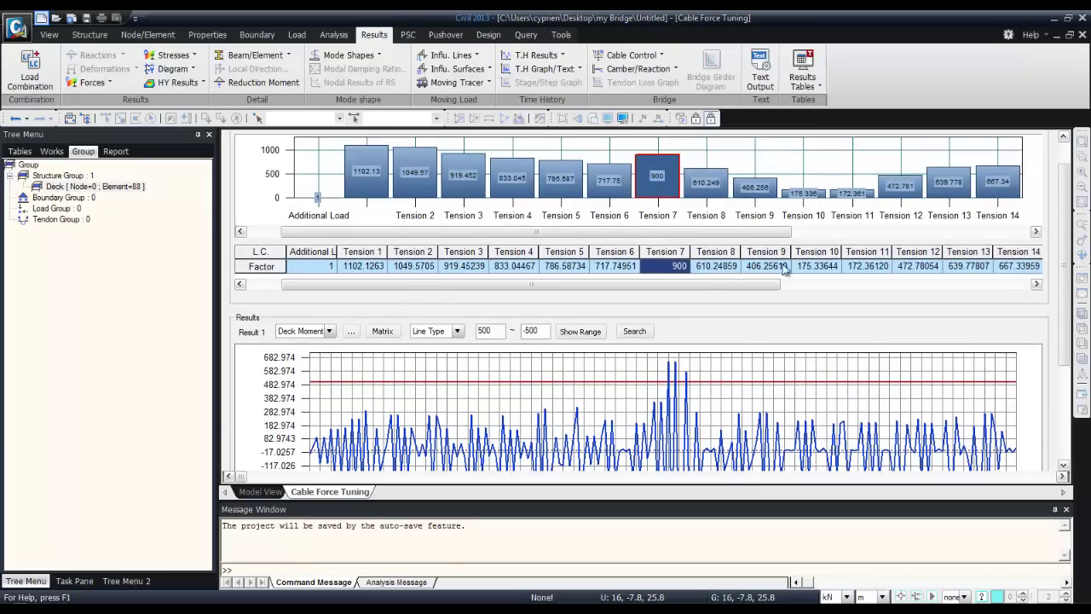
pyautogui.scroll(2, 716, 271)
pyautogui.click(648, 150)
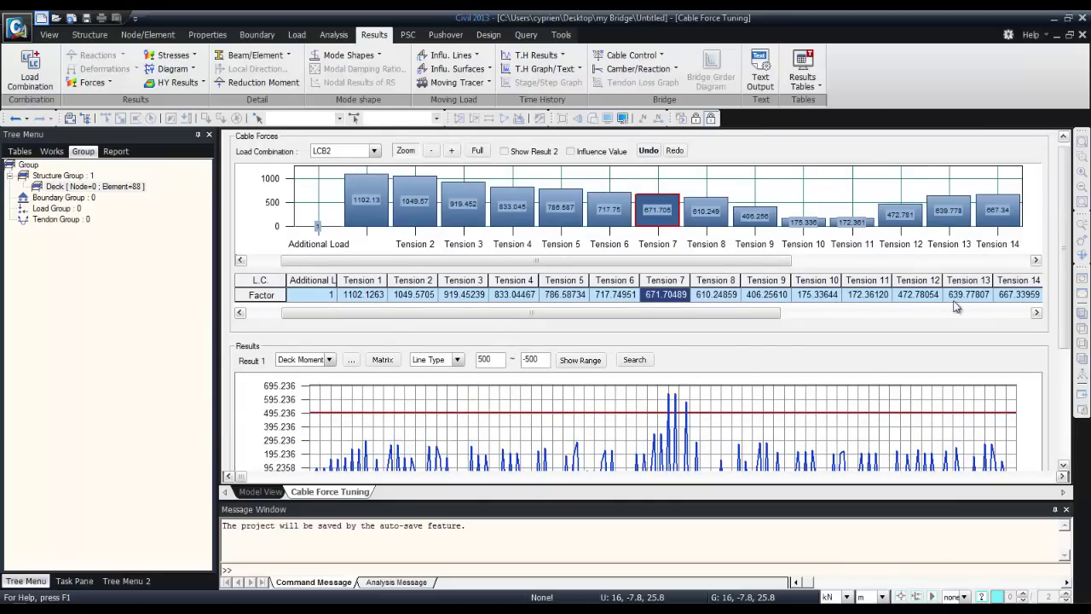
pyautogui.scroll(-5, 959, 298)
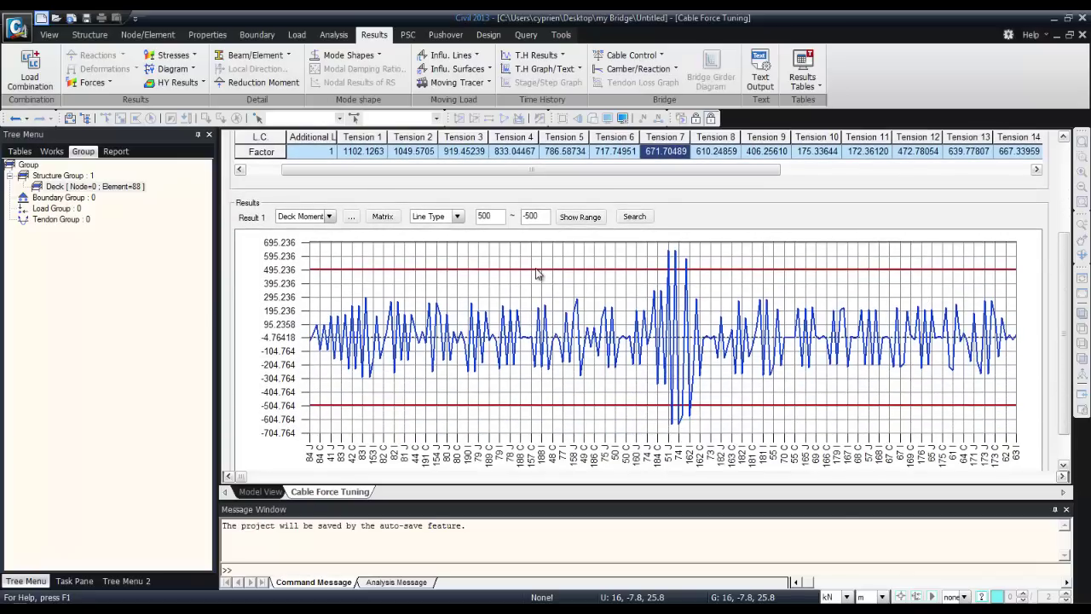
pyautogui.scroll(3, 537, 273)
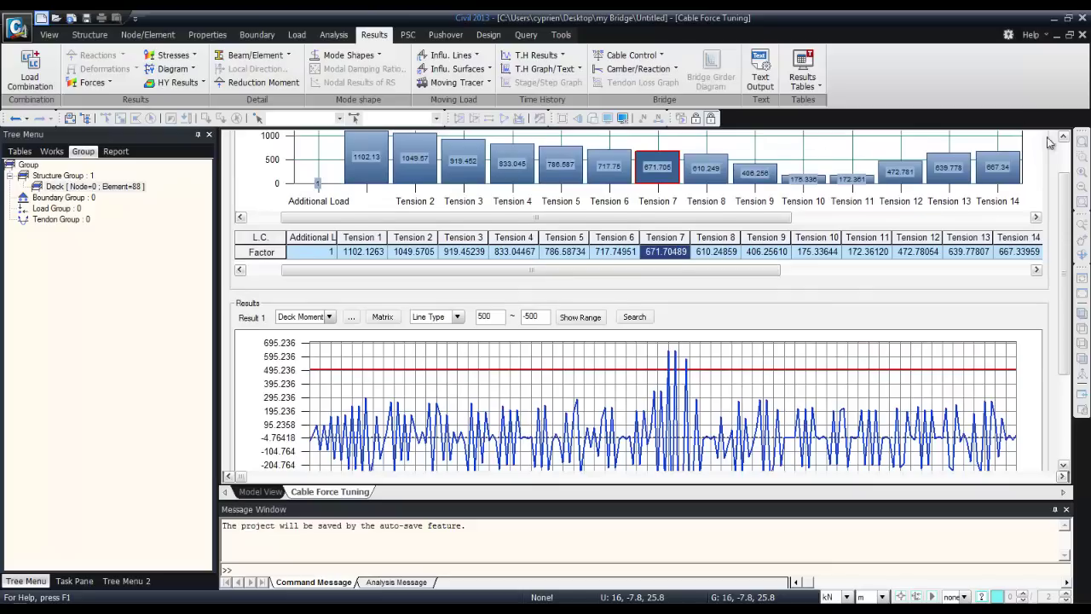
pyautogui.scroll(1, 1036, 190)
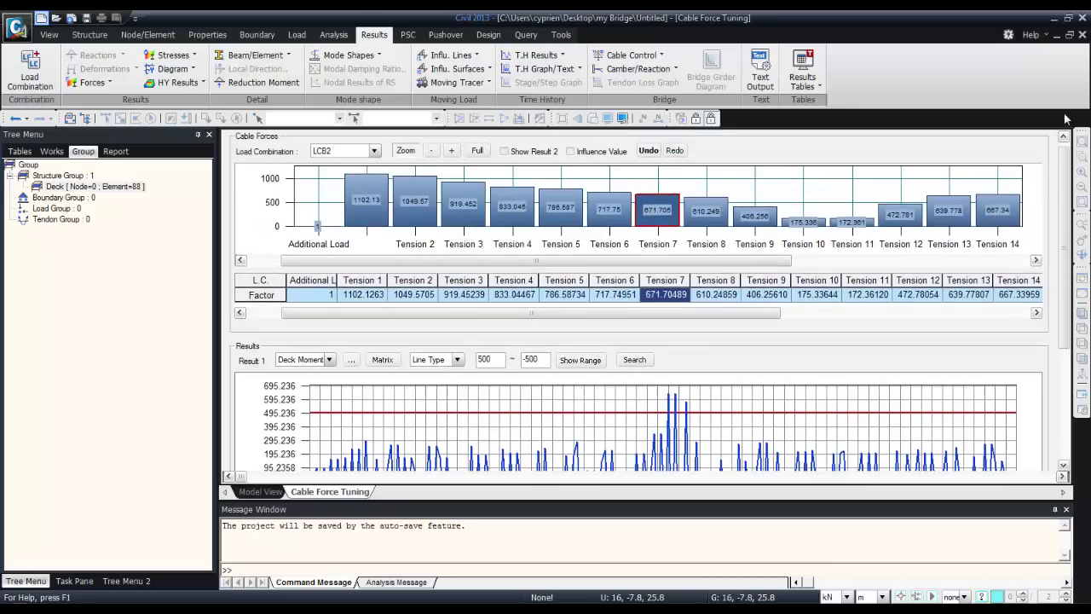
# - Close Cable Force Tuning, return to Preprocessing Mode and rerun the analysis
pyautogui.click(1081, 34)
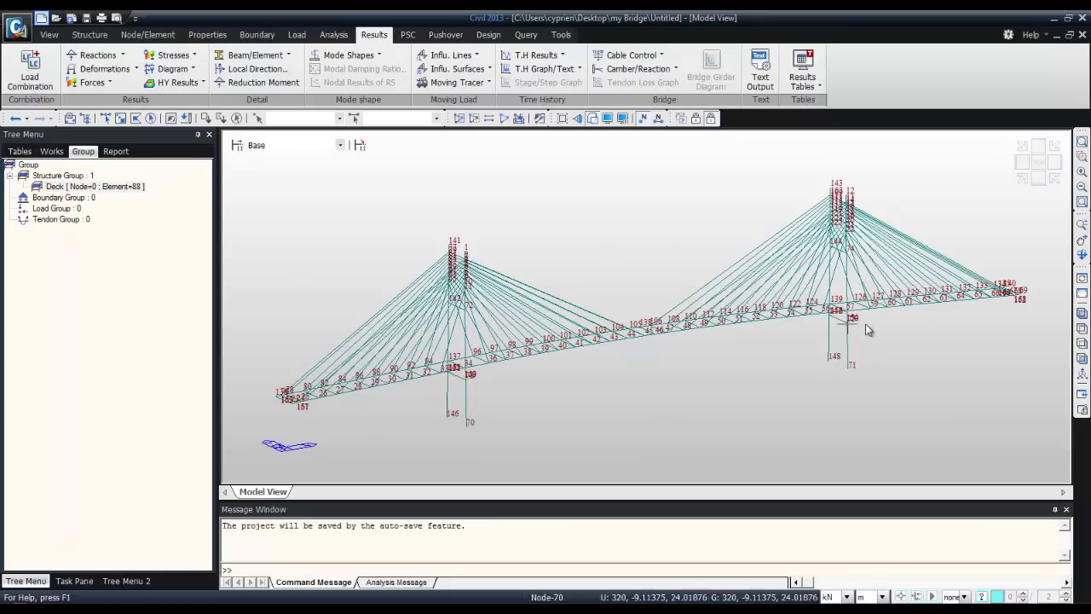
pyautogui.moveTo(866, 322)
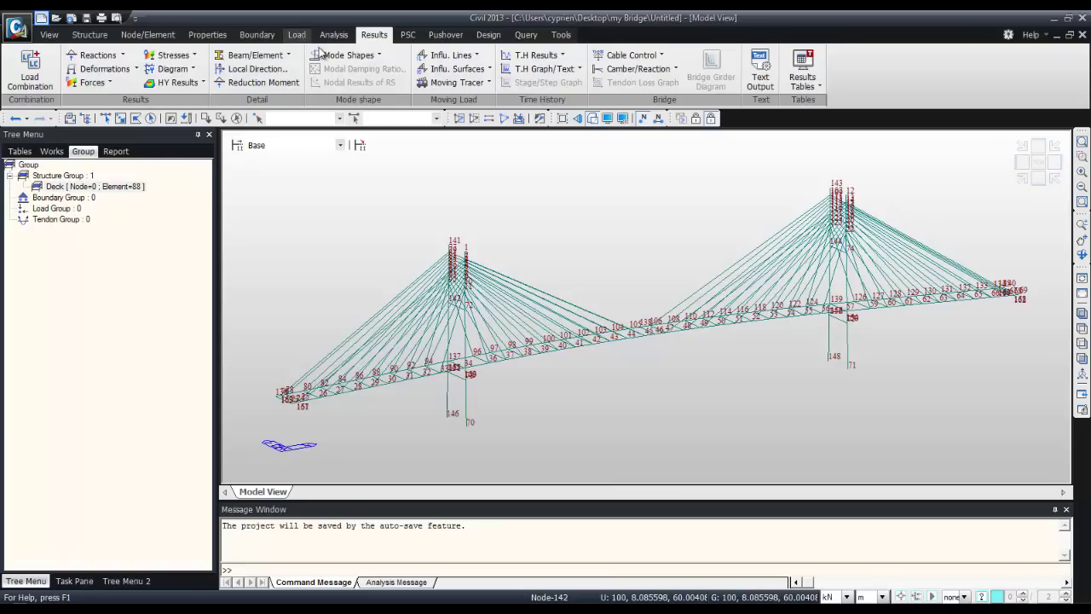
pyautogui.click(696, 119)
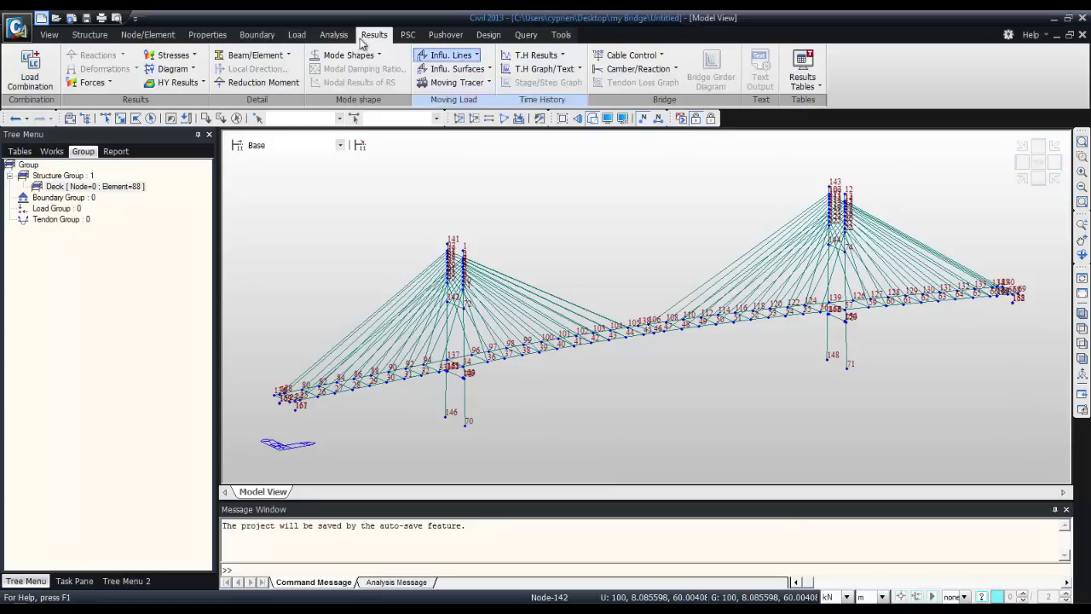
pyautogui.click(333, 34)
pyautogui.click(559, 71)
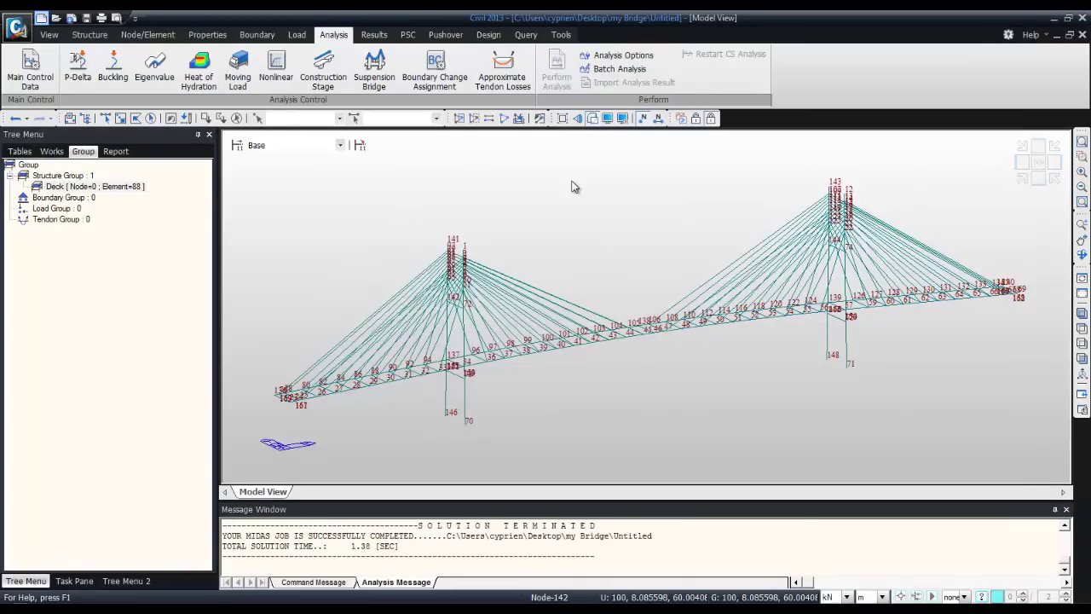
# - Bring up the Deformed Shape result settings and select the LCB2 load combination
pyautogui.click(375, 35)
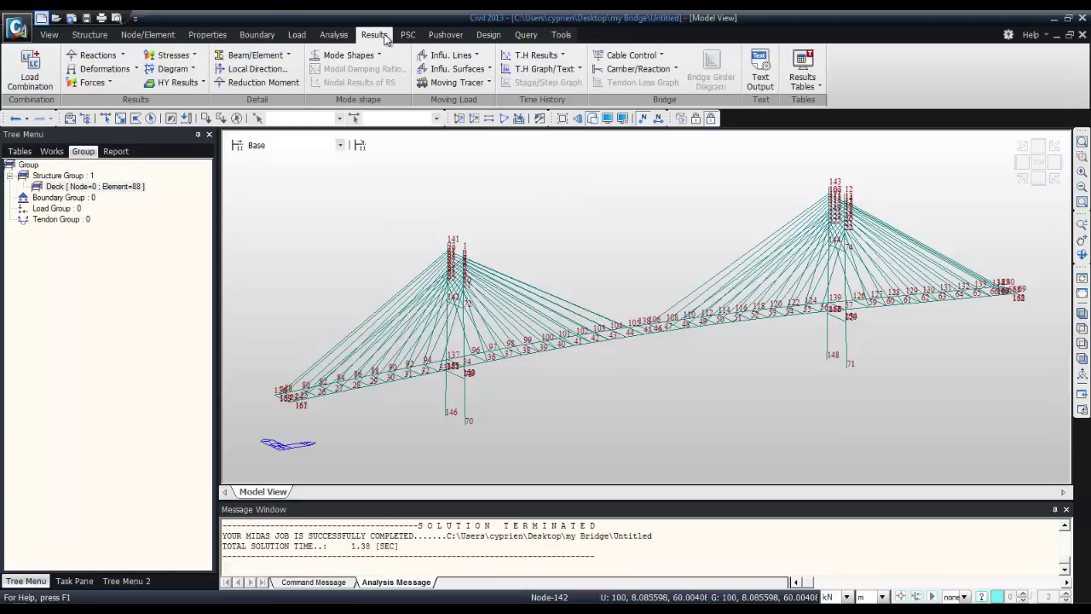
pyautogui.click(137, 69)
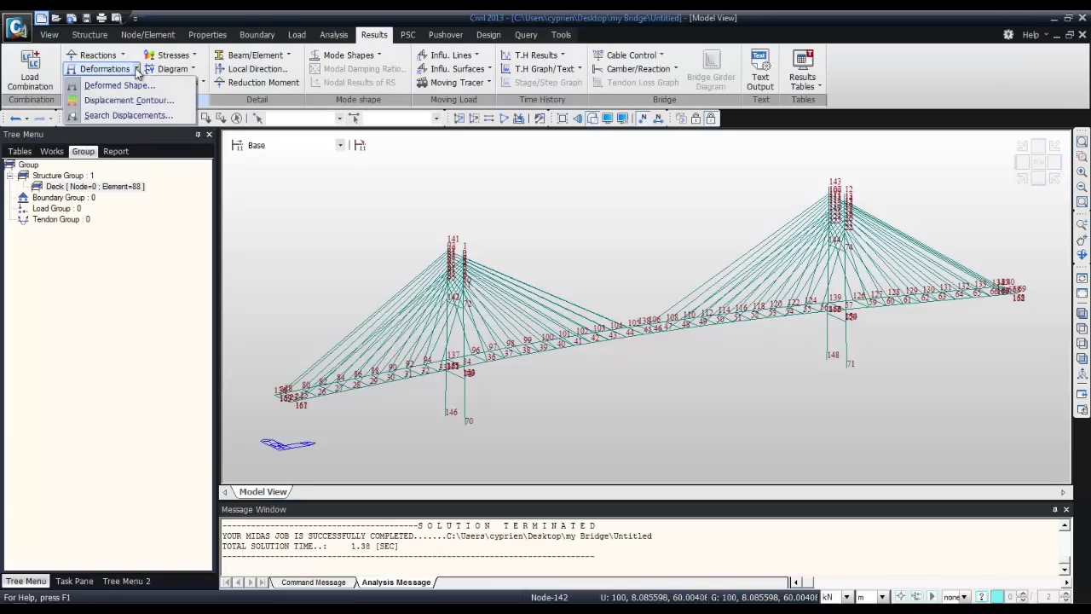
pyautogui.click(128, 86)
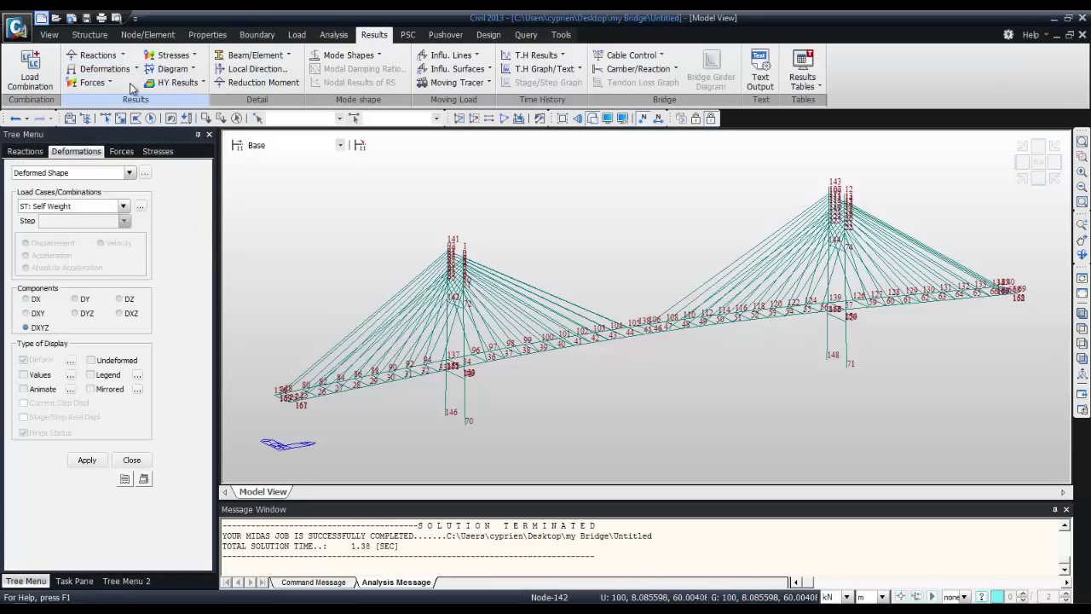
pyautogui.click(124, 206)
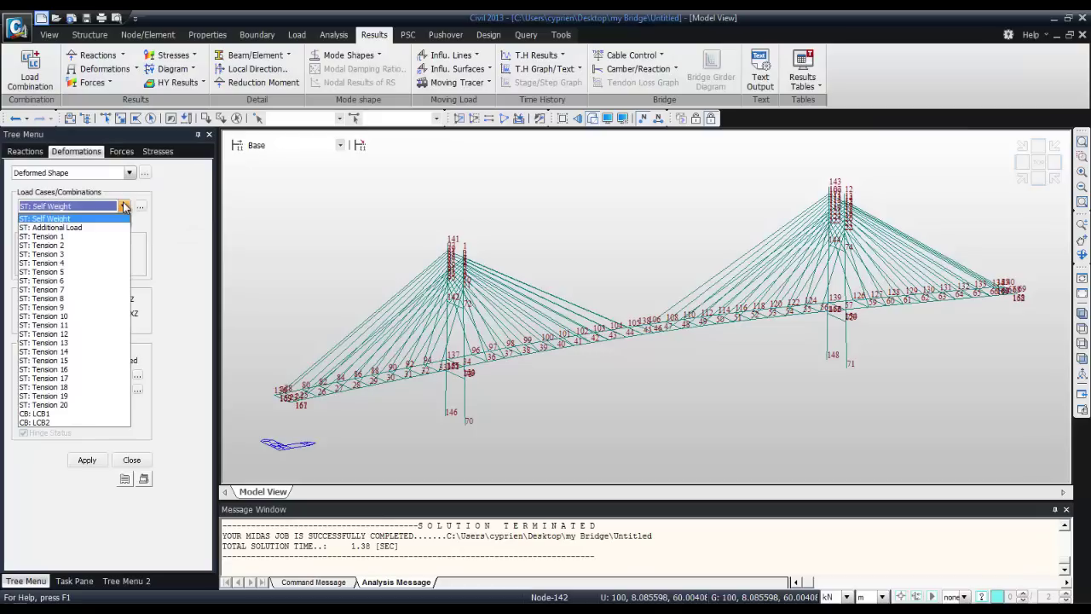
pyautogui.click(45, 423)
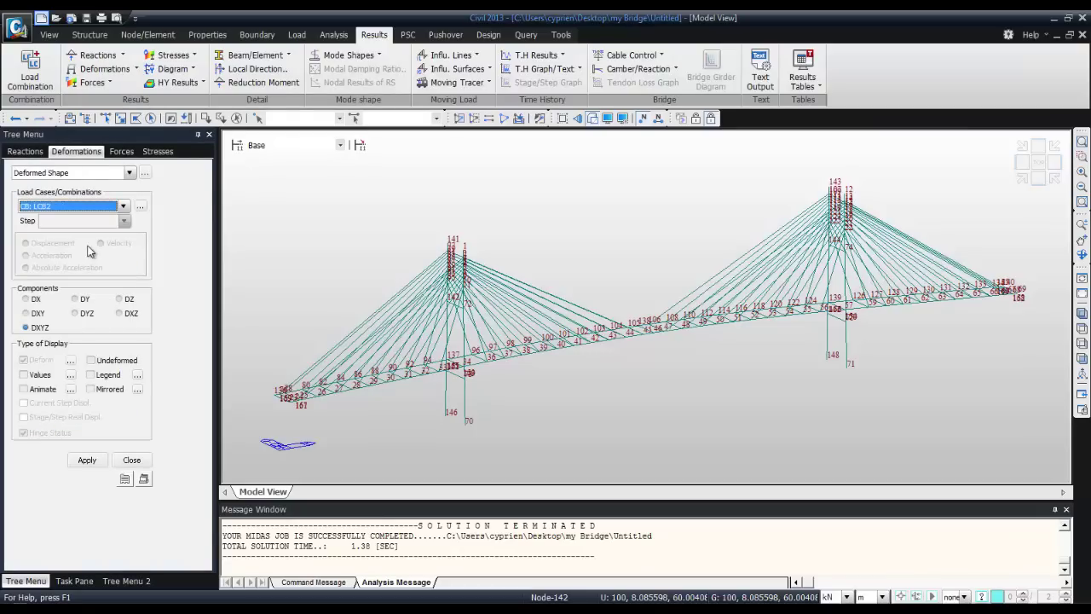
# - Display the LCB2 deformed shape with displacement value labels and no undeformed outline
pyautogui.click(92, 363)
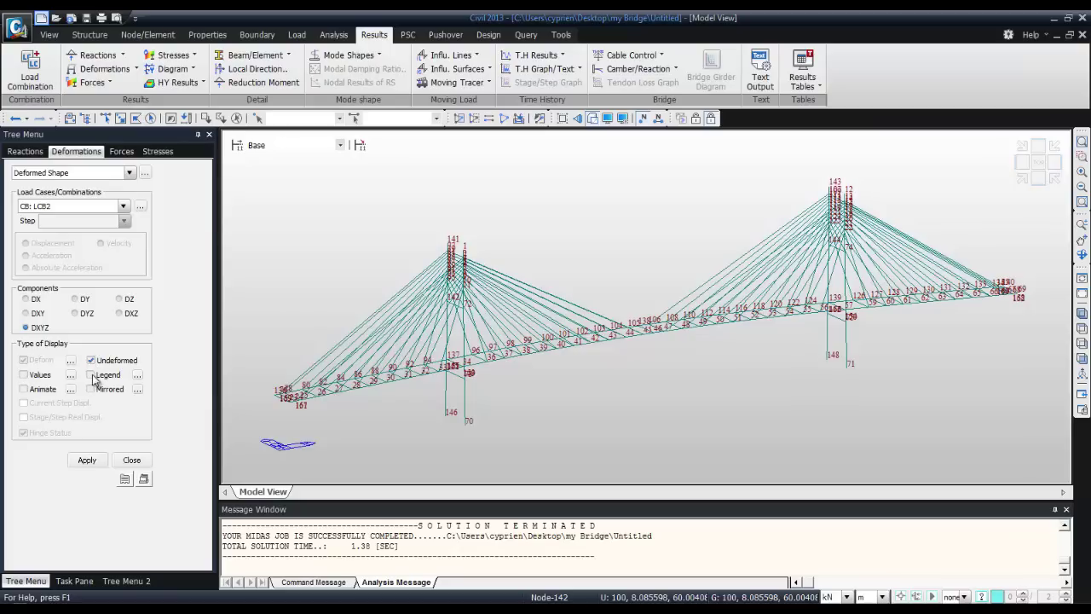
pyautogui.click(24, 375)
pyautogui.click(88, 459)
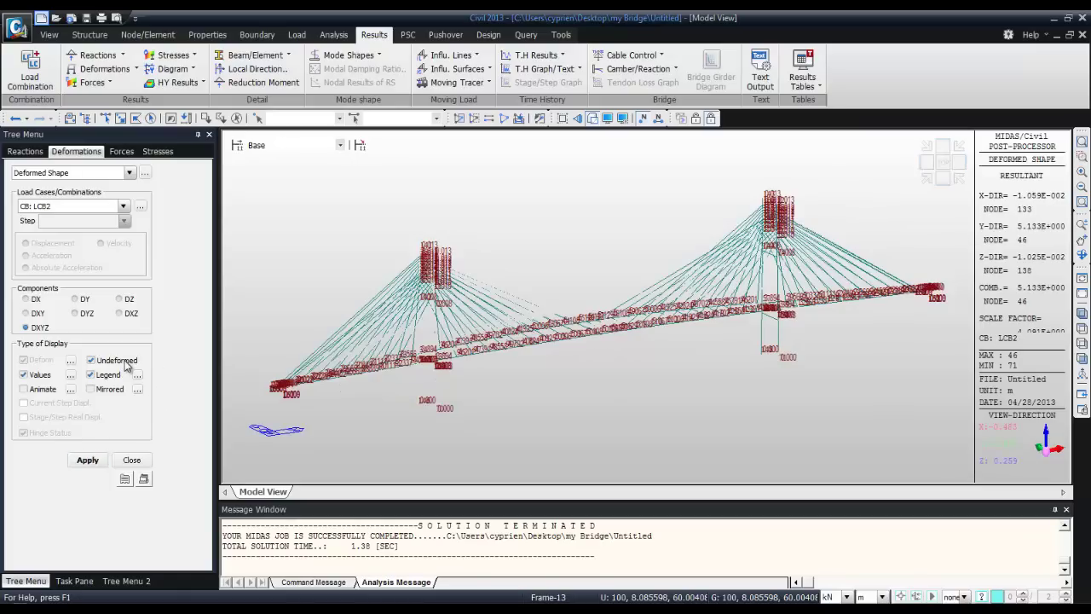
pyautogui.click(91, 361)
pyautogui.click(89, 461)
pyautogui.moveTo(540, 342); pyautogui.dragTo(585, 311, button='middle')
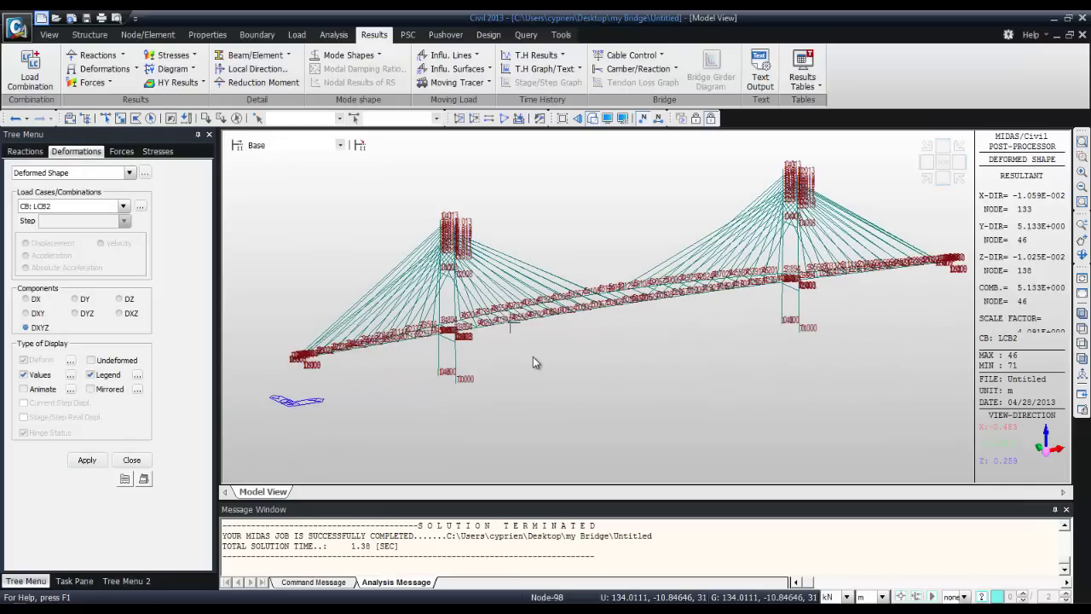
pyautogui.moveTo(534, 361)
pyautogui.scroll(-1, 534, 361)
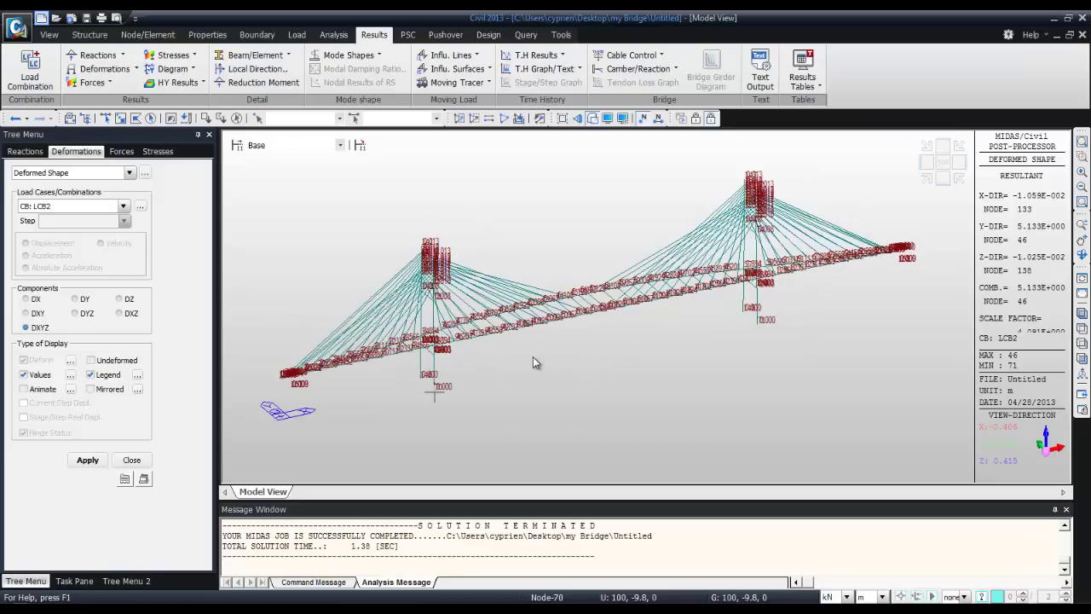
# - Limit the LCB2 deformed shape to the vertical DZ displacement component
pyautogui.click(119, 299)
pyautogui.click(88, 459)
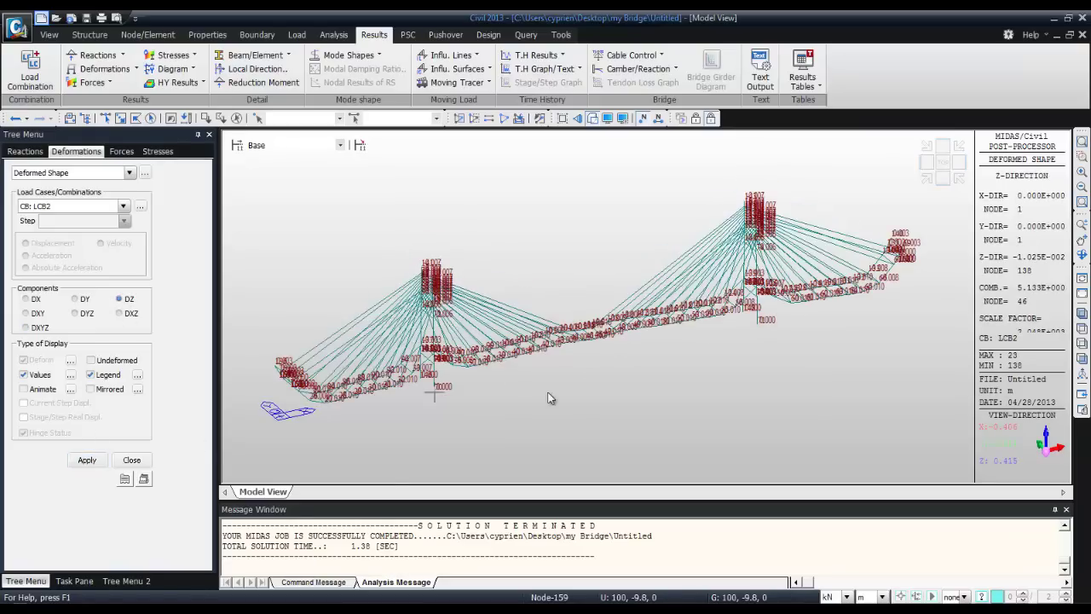
pyautogui.moveTo(571, 386); pyautogui.dragTo(627, 400, button='middle')
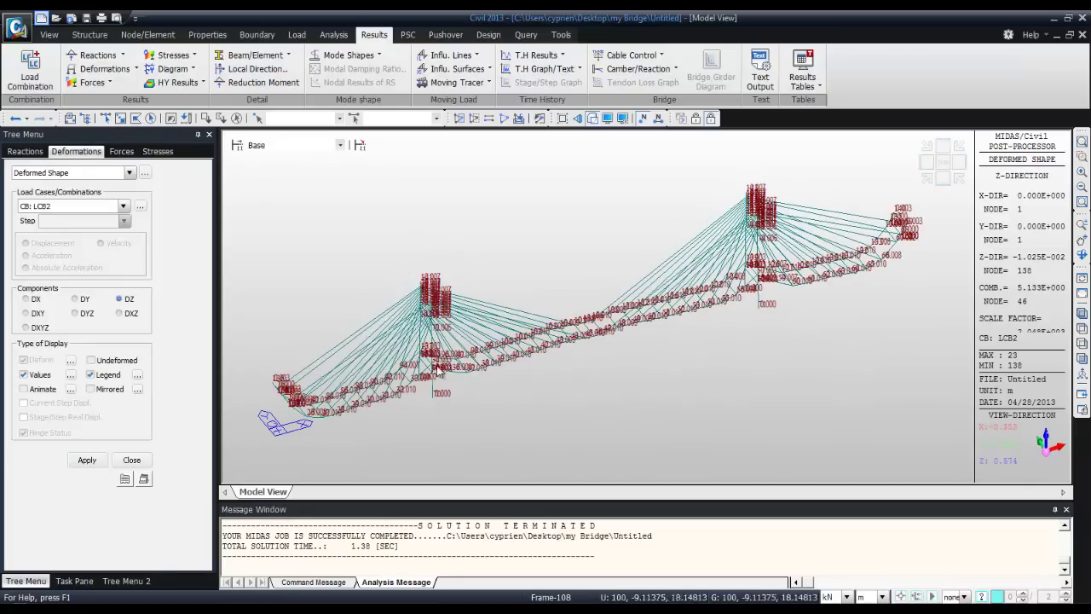
# - Turn off node number labels and hide the displacement value labels
pyautogui.click(643, 117)
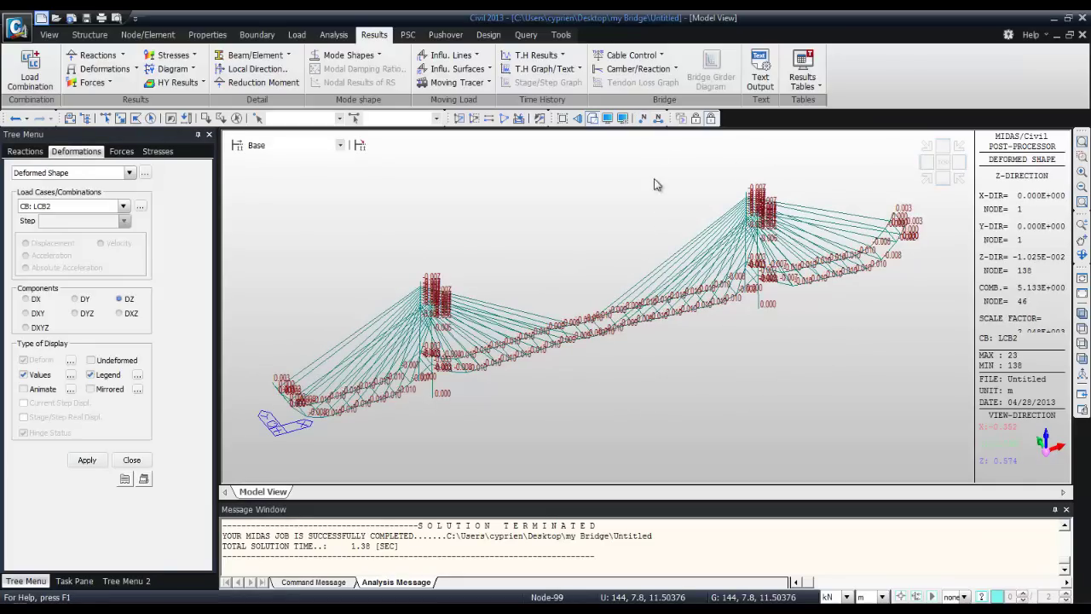
pyautogui.click(658, 118)
pyautogui.click(658, 118)
pyautogui.moveTo(647, 260); pyautogui.dragTo(583, 304, button='middle')
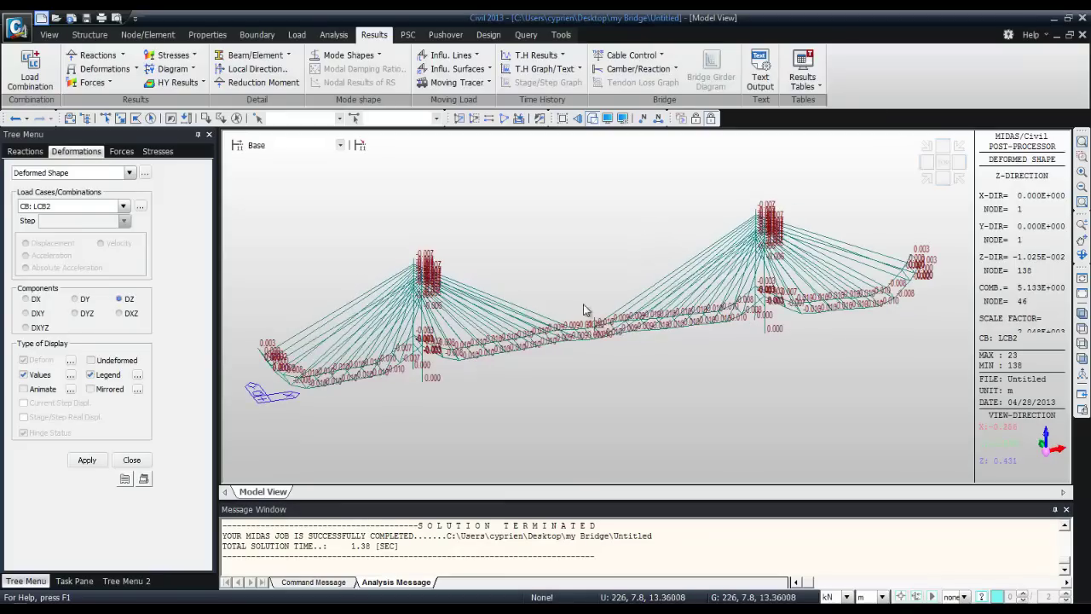
pyautogui.click(24, 375)
pyautogui.click(87, 460)
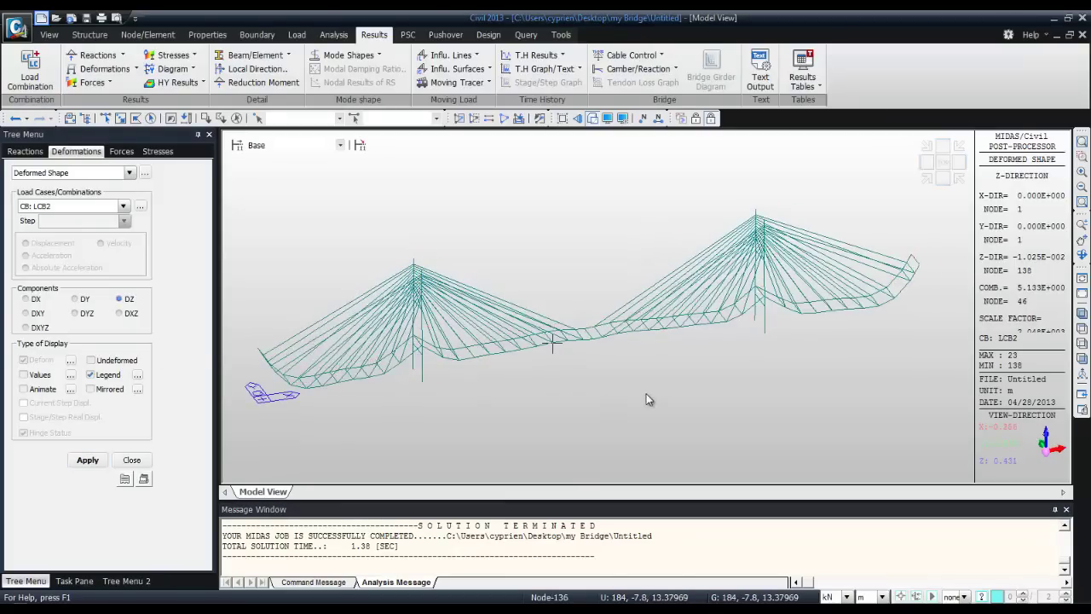
pyautogui.moveTo(648, 393)
pyautogui.mouseDown(button='middle')
pyautogui.moveTo(681, 388)
pyautogui.moveTo(679, 404)
pyautogui.moveTo(670, 393)
pyautogui.mouseUp(button='middle')
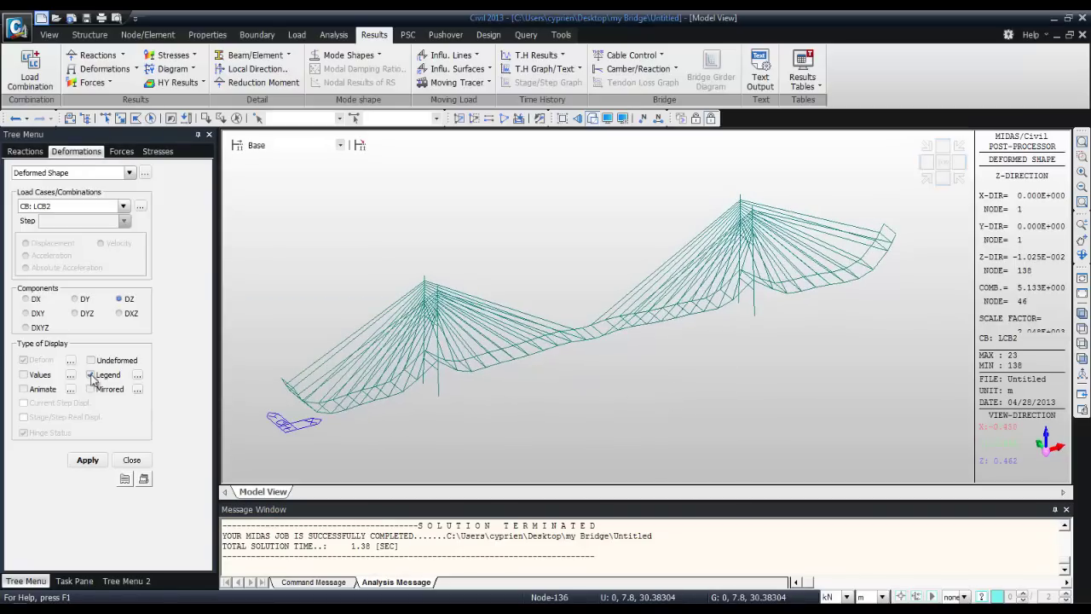
# - Reduce the deformation scale factor to a smaller value beginning with 0
pyautogui.click(71, 361)
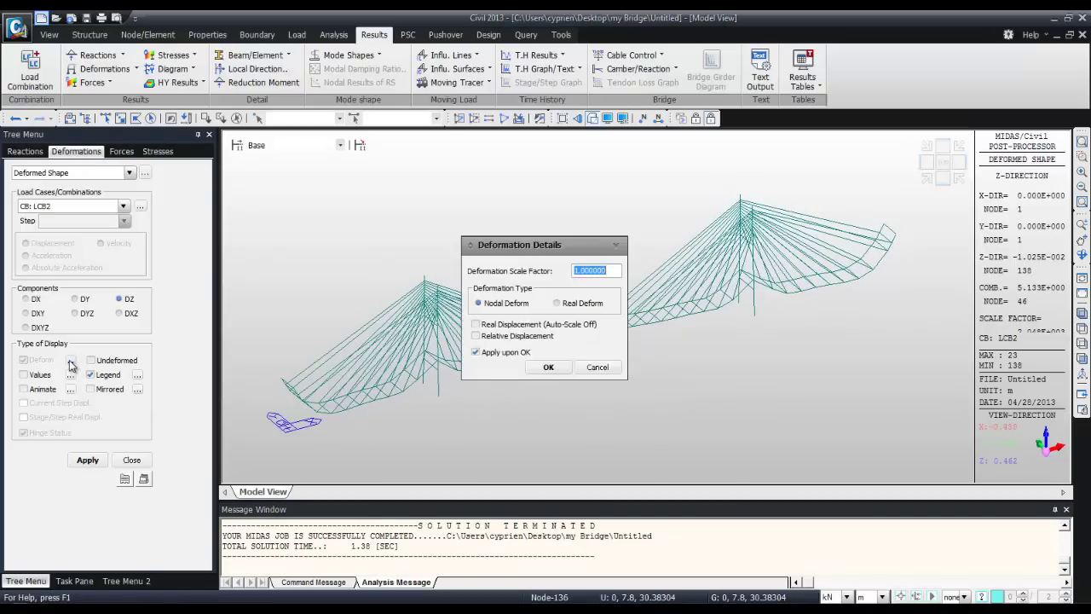
pyautogui.click(610, 271)
pyautogui.moveTo(610, 271); pyautogui.dragTo(546, 277)
pyautogui.write('0.3')
pyautogui.click(549, 367)
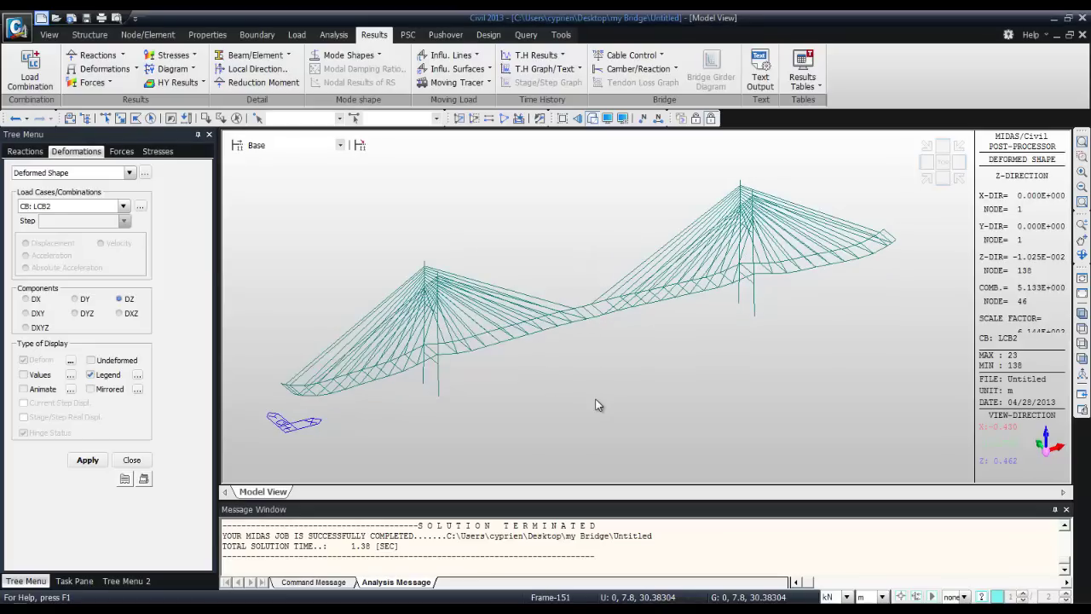
# - Show the LCB2 DZ displacement contour with legend, ranging from 0.00263 to -0.01025
pyautogui.click(104, 68)
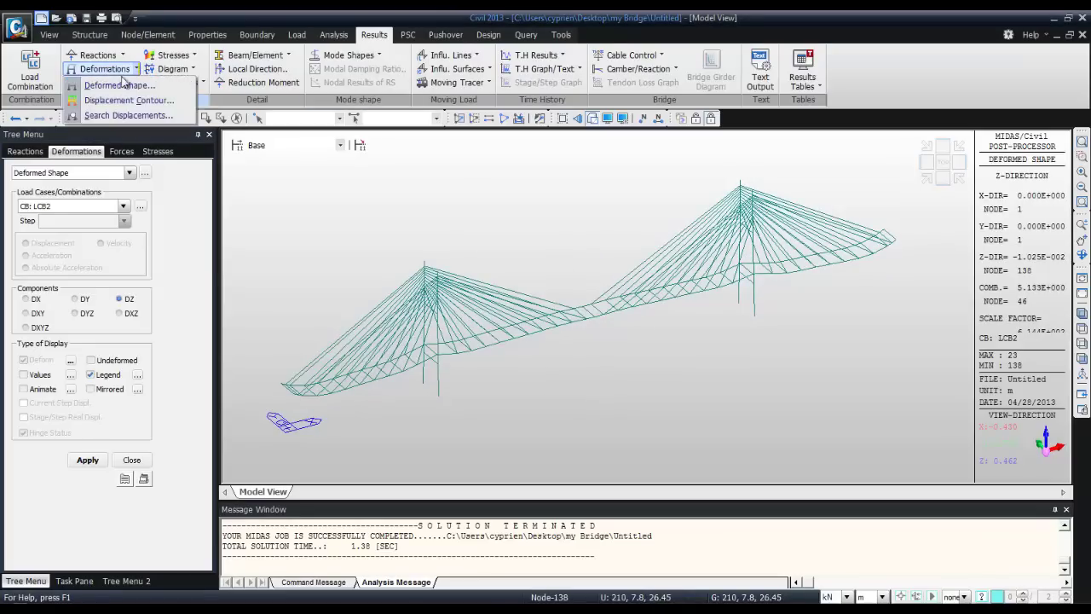
pyautogui.click(128, 100)
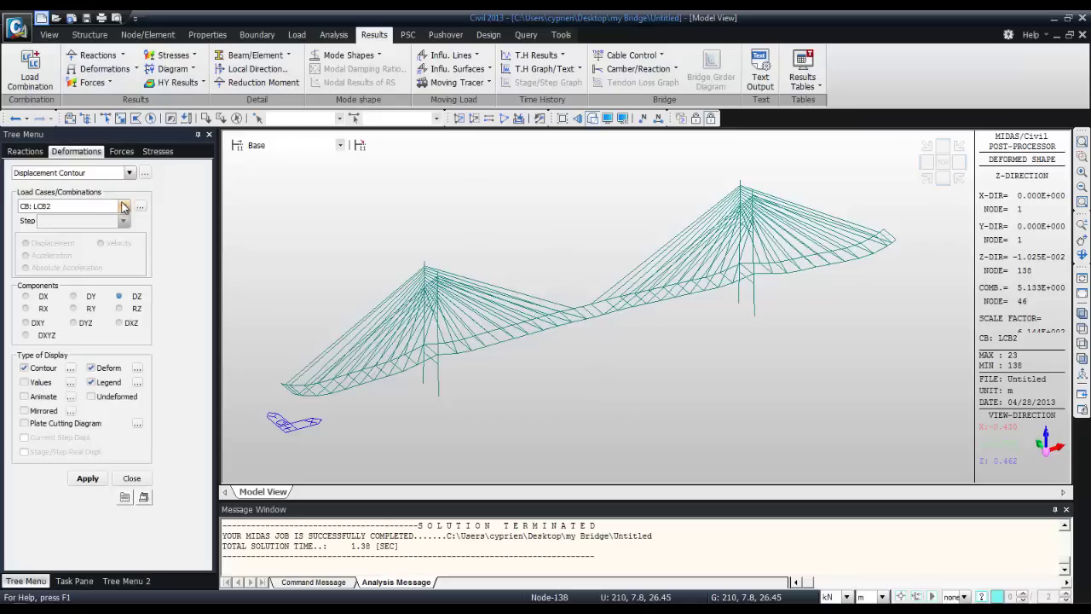
pyautogui.click(84, 479)
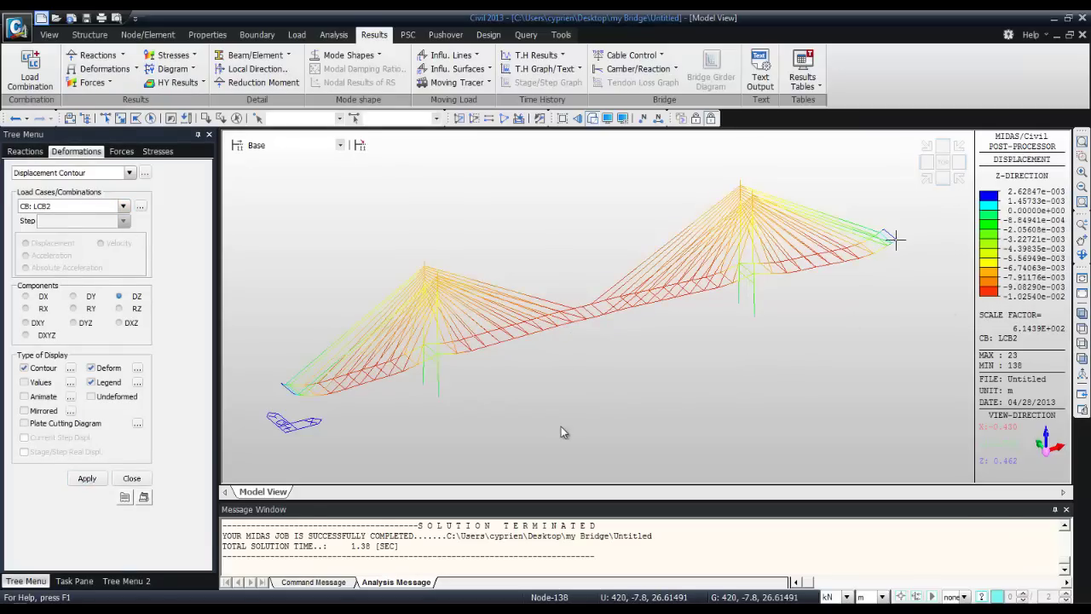
pyautogui.keyDown('ctrl'); pyautogui.moveTo(571, 424); pyautogui.dragTo(682, 350, button='middle'); pyautogui.keyUp('ctrl')
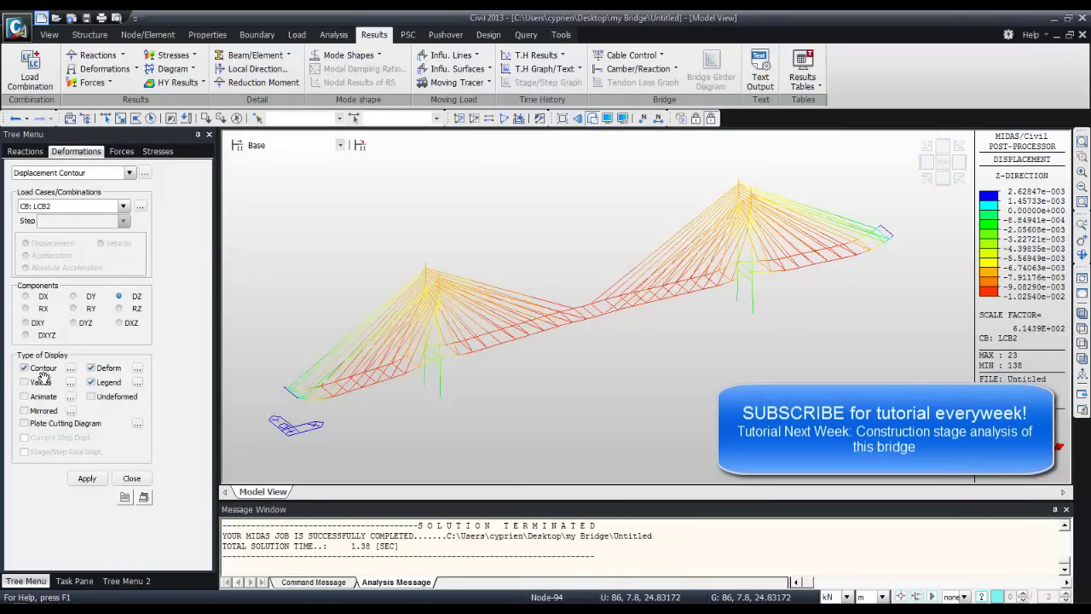
pyautogui.moveTo(610, 359)
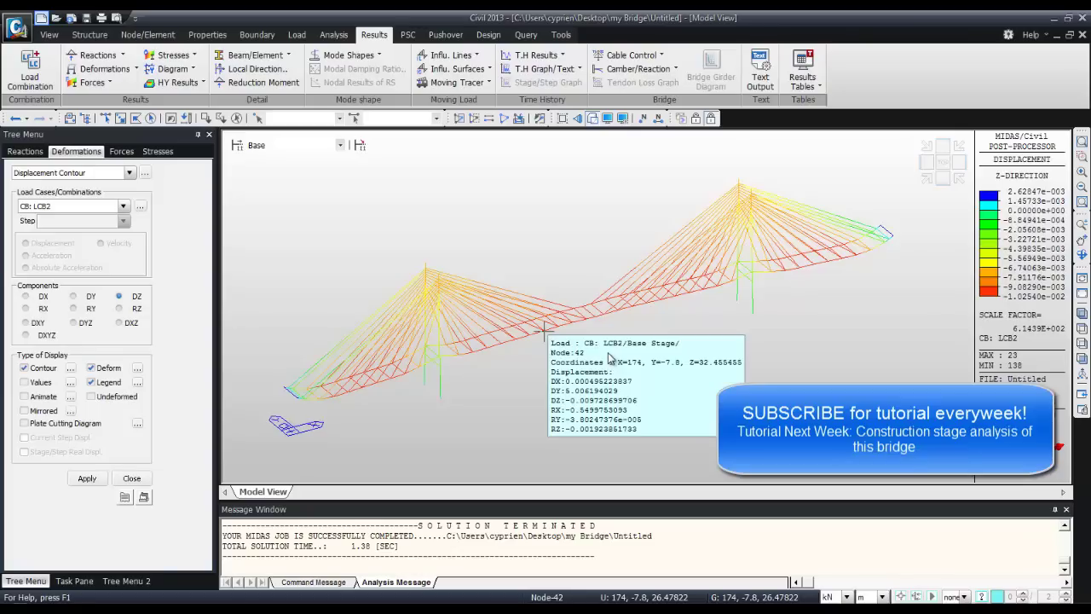